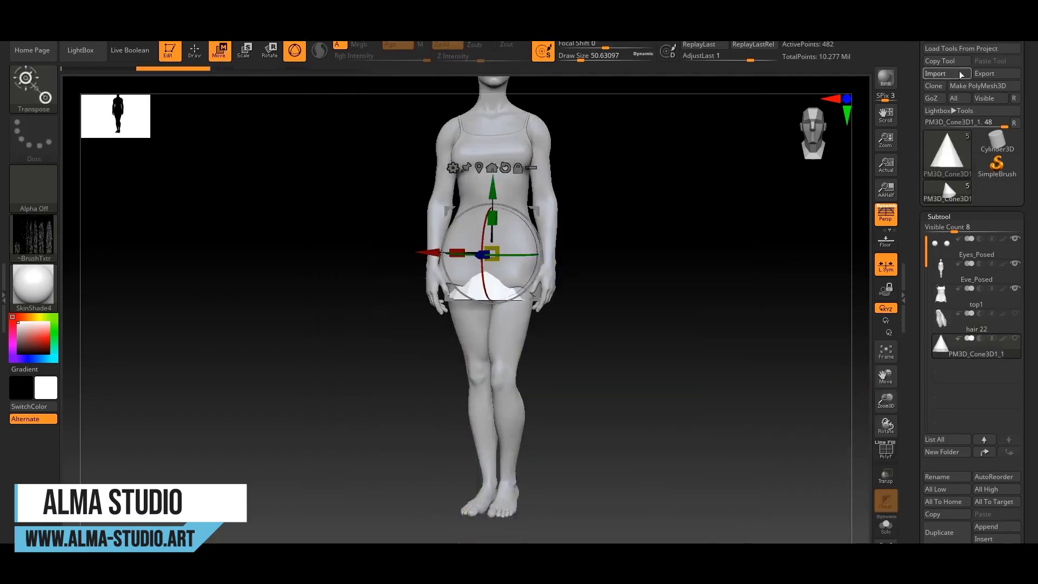
Step: Import the metal 22 mesh from the hair folder in place of the cone subtool
left_click(961, 75)
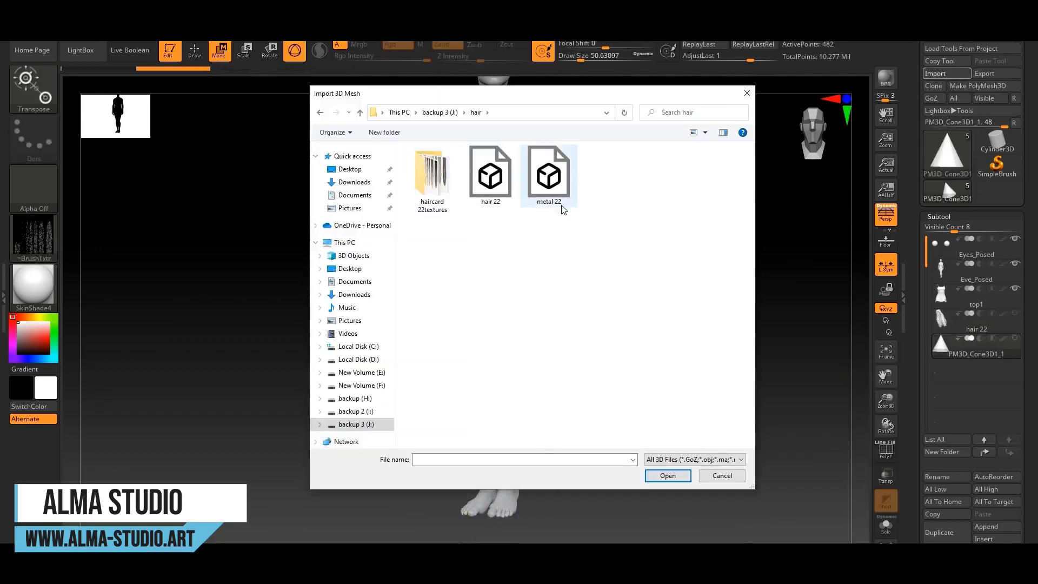
left_click(546, 198)
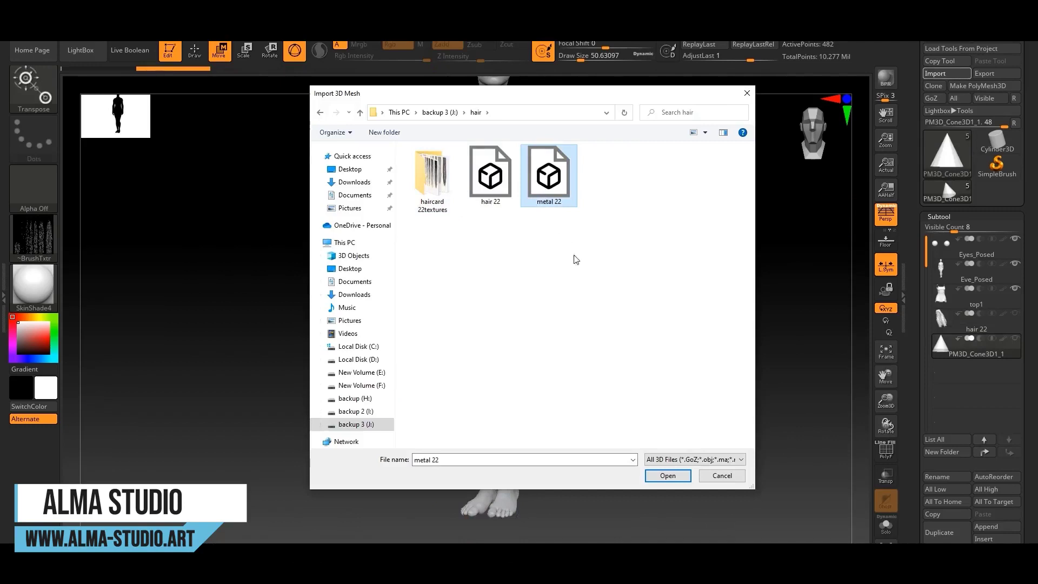
double_click(559, 196)
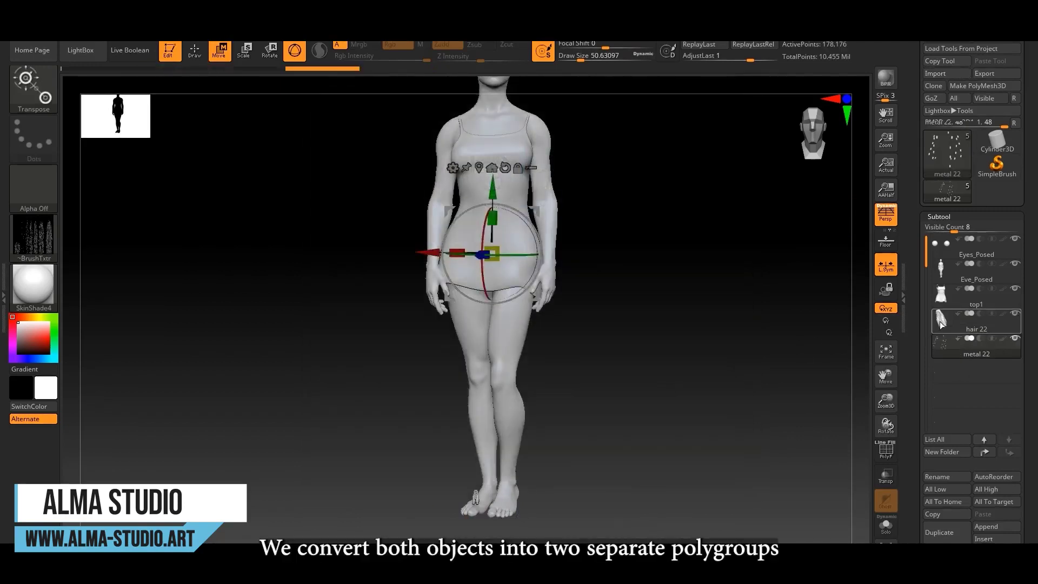
Step: Convert the visible metal 22 subtool into one polygroup with GroupVisible
left_click(941, 322)
left_click(946, 354)
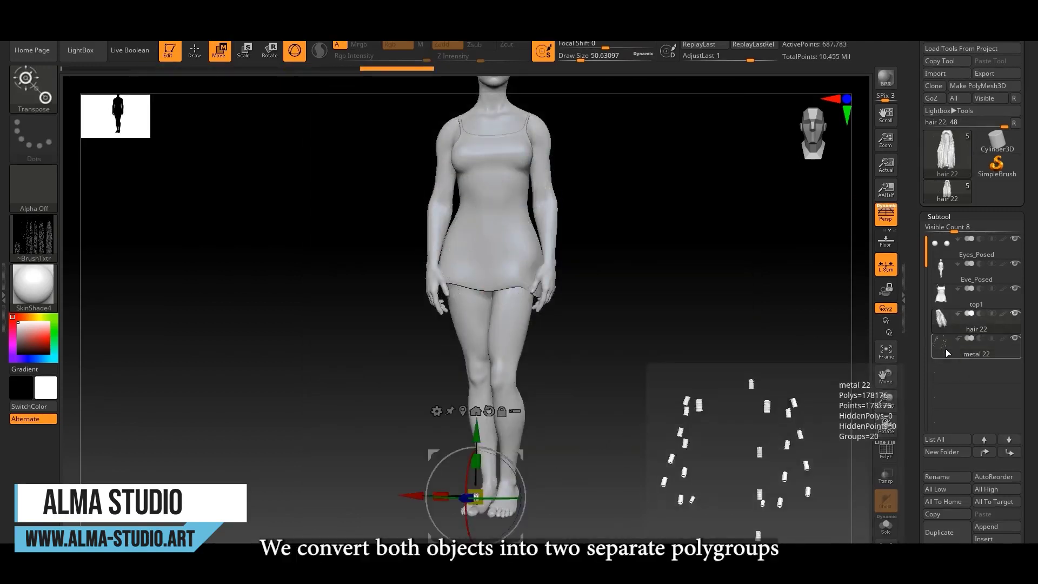
left_click_drag(919, 339, 917, 203)
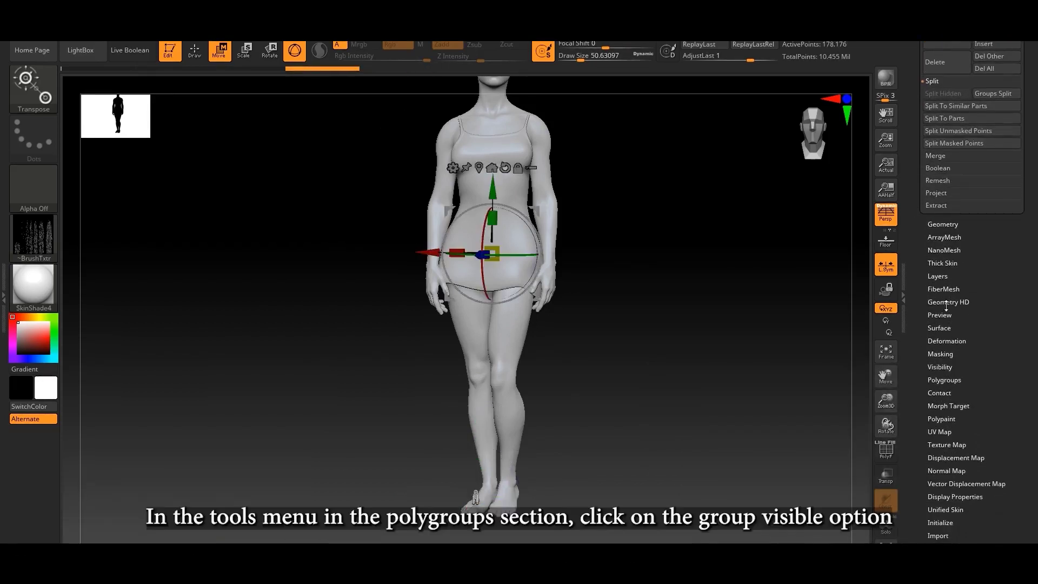
left_click(939, 381)
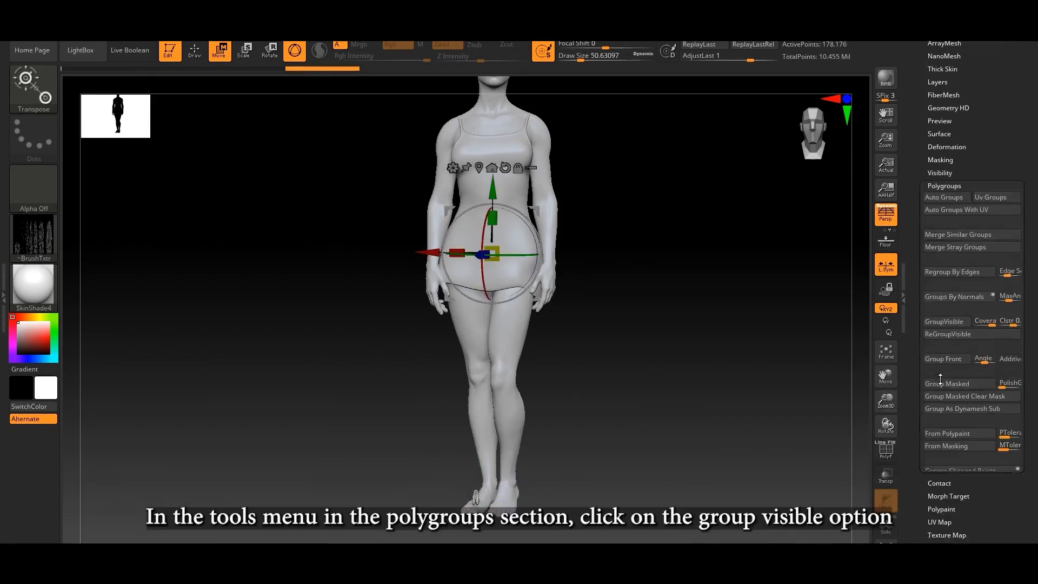
left_click(942, 321)
Step: Select the hair 22 subtool and convert all its visible polygons into one polygroup
scroll(942, 143, "up", 5)
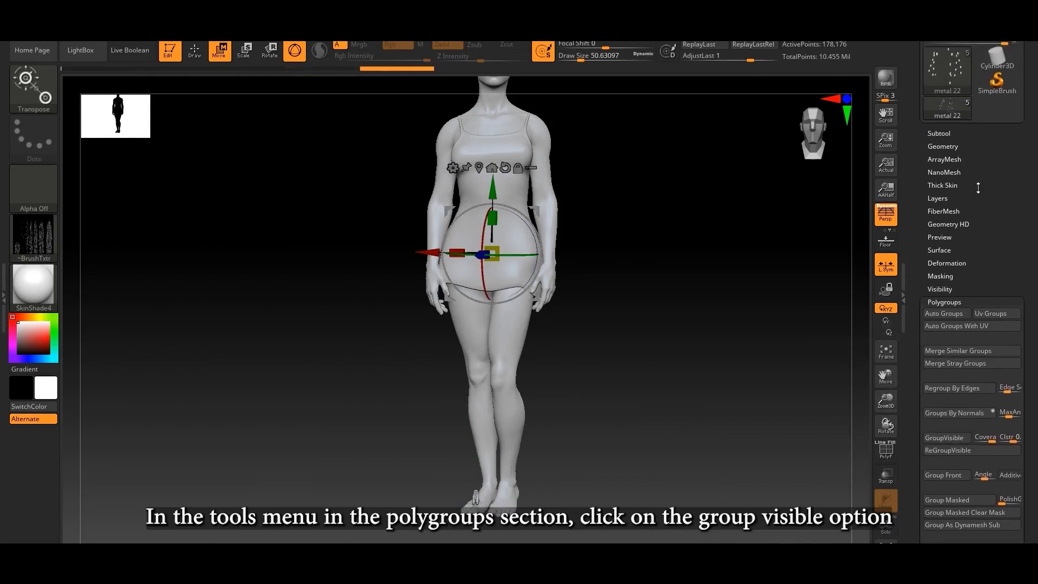
left_click(940, 143)
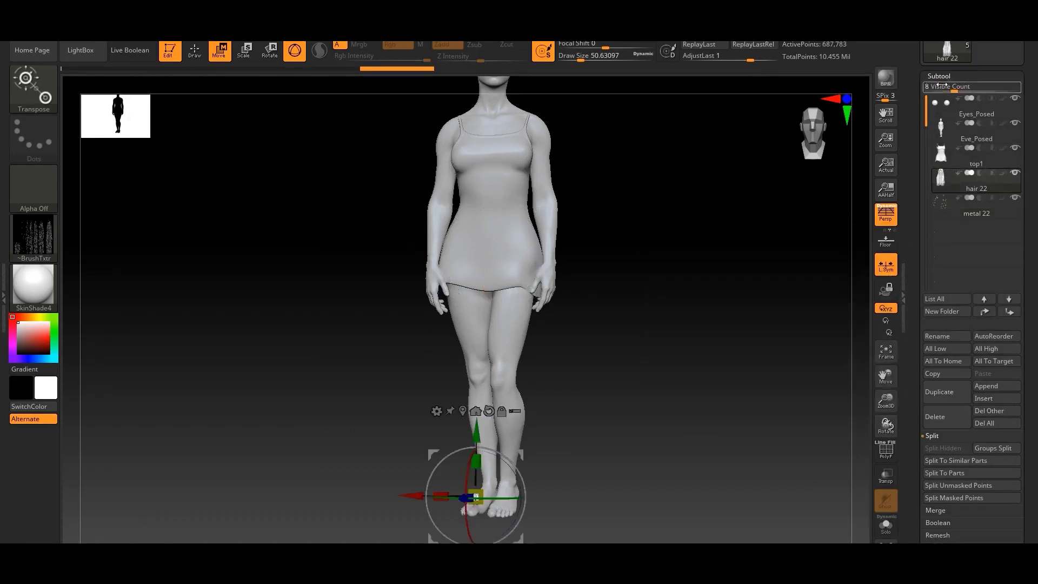
left_click(941, 76)
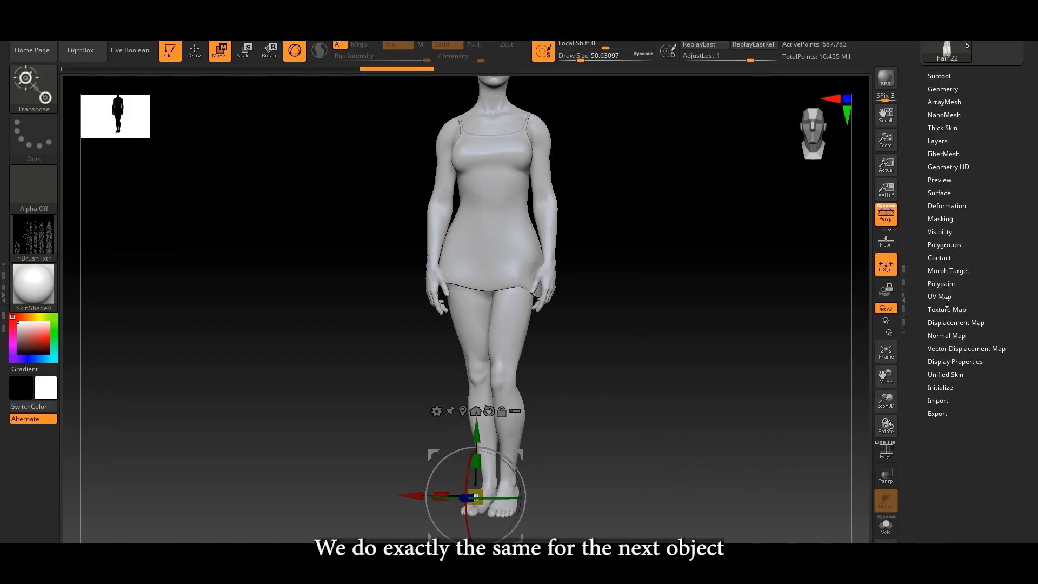
left_click(949, 245)
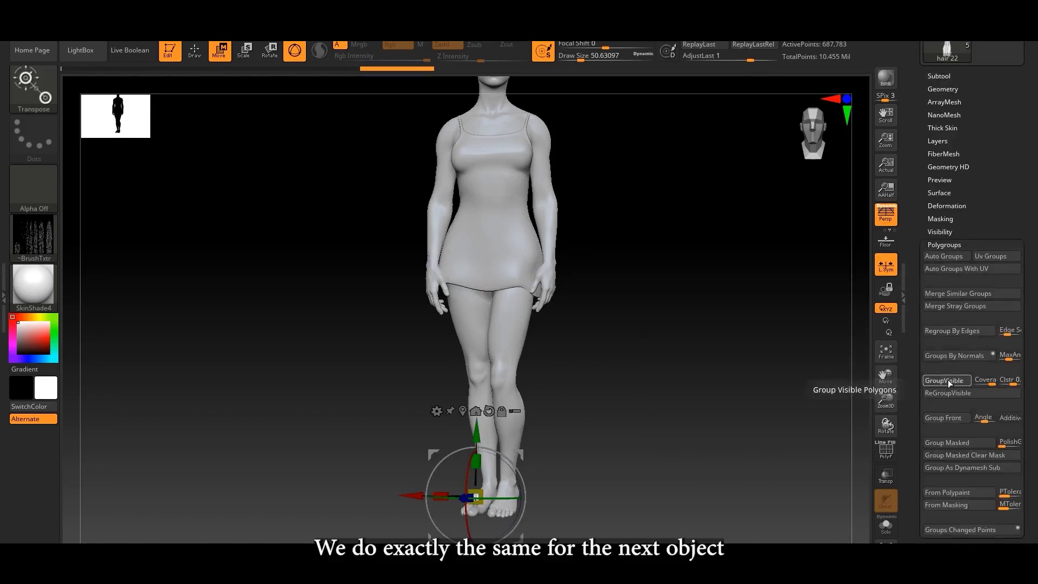
left_click(953, 244)
Step: Merge hair 22 down with the metal 22 subtool, with the Uv option enabled to preserve the UVs
left_click_drag(990, 117, 990, 154)
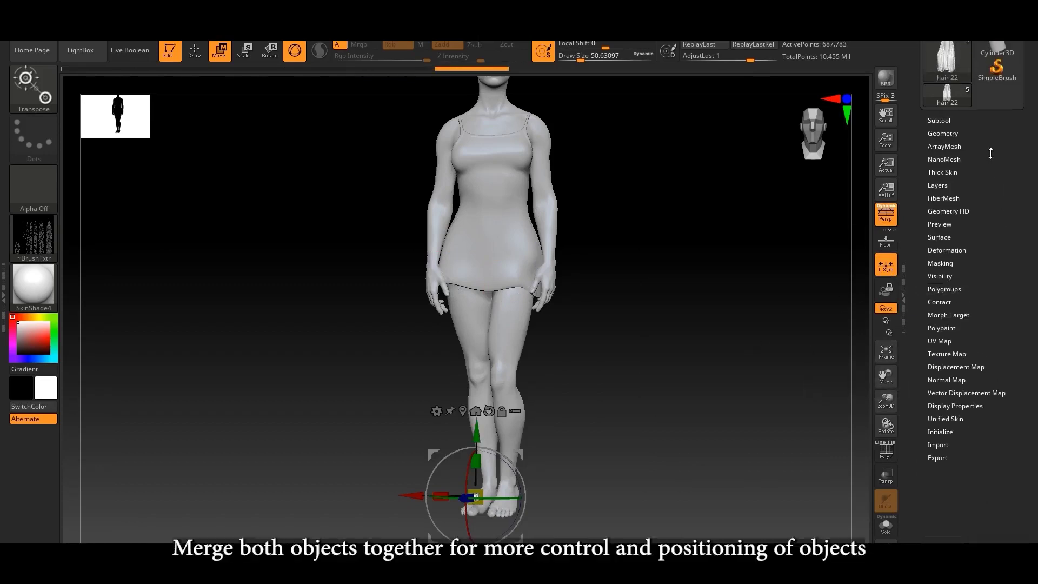
left_click(947, 124)
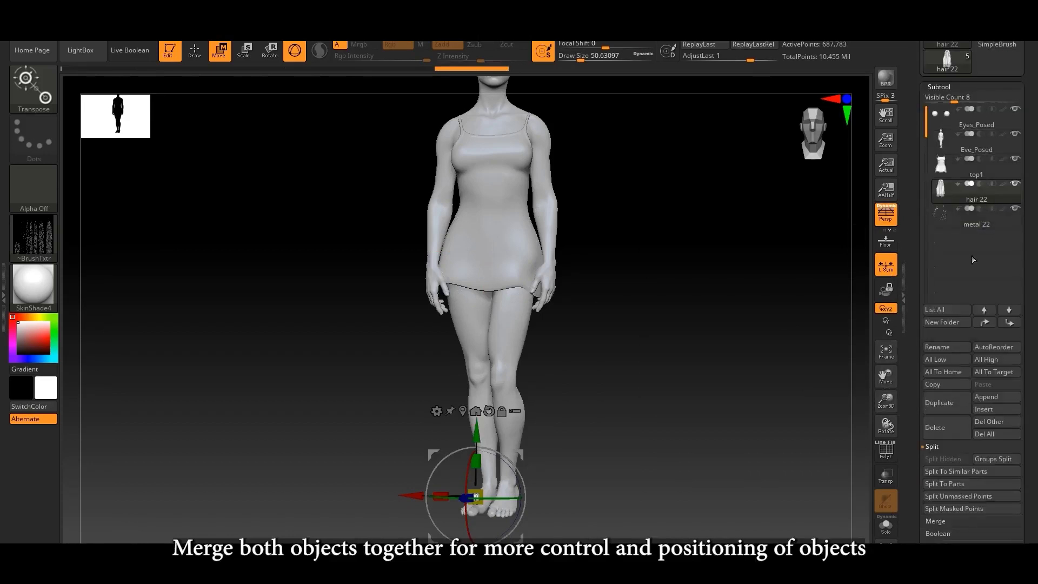
left_click(936, 449)
left_click(939, 459)
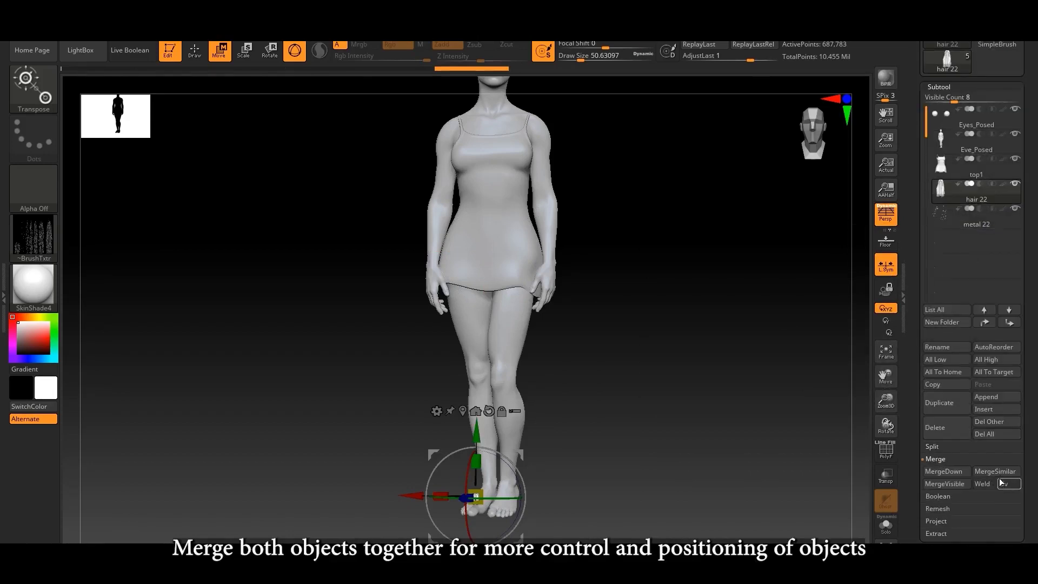
left_click(1007, 484)
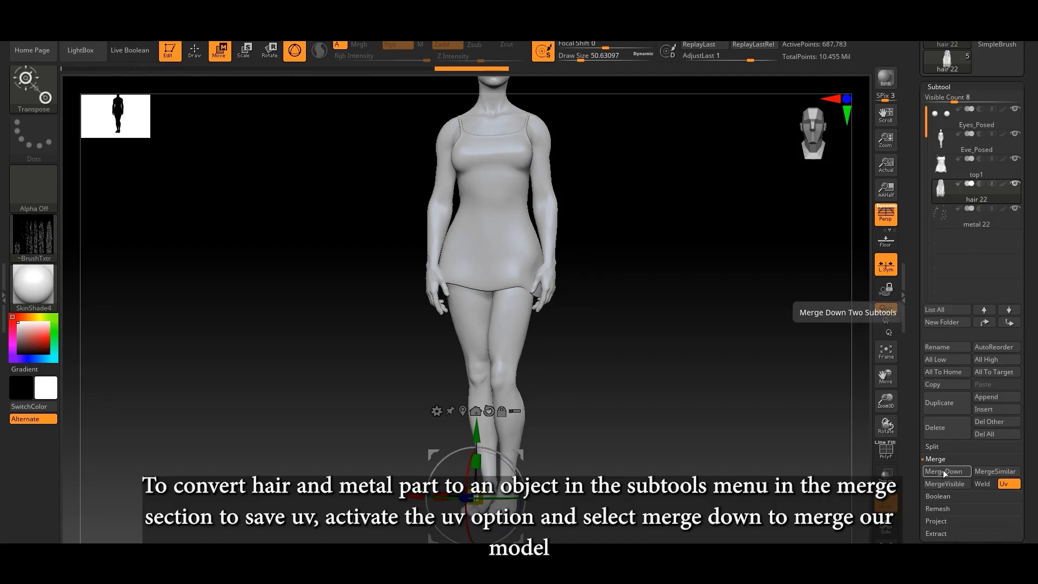
left_click(946, 472)
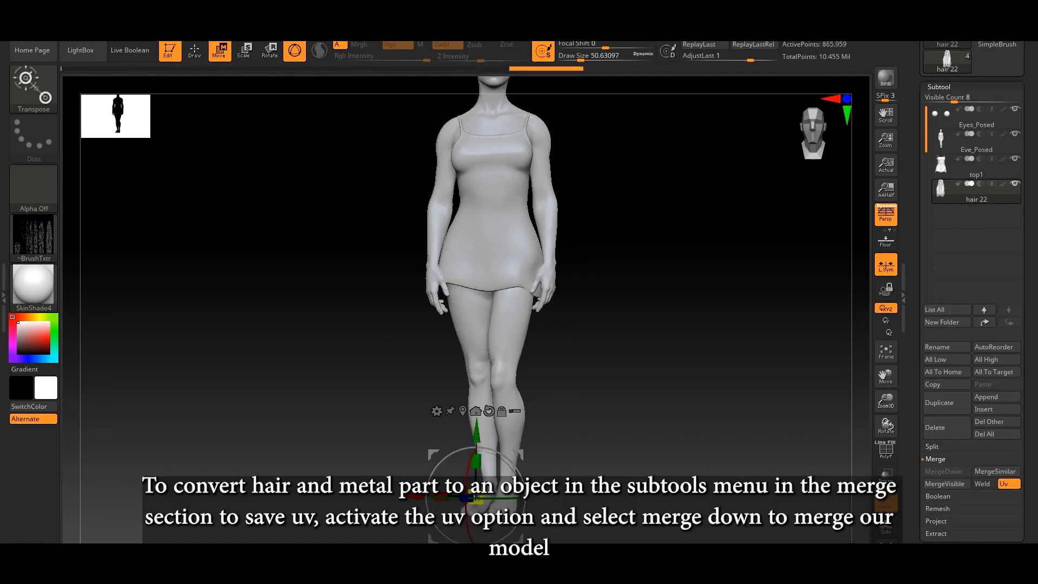
Step: Enlarge and raise the merged hair from the feet to thigh level and enable Double in its display properties
left_click_drag(477, 498, 544, 306)
left_click_drag(573, 304, 605, 366)
left_click(954, 86)
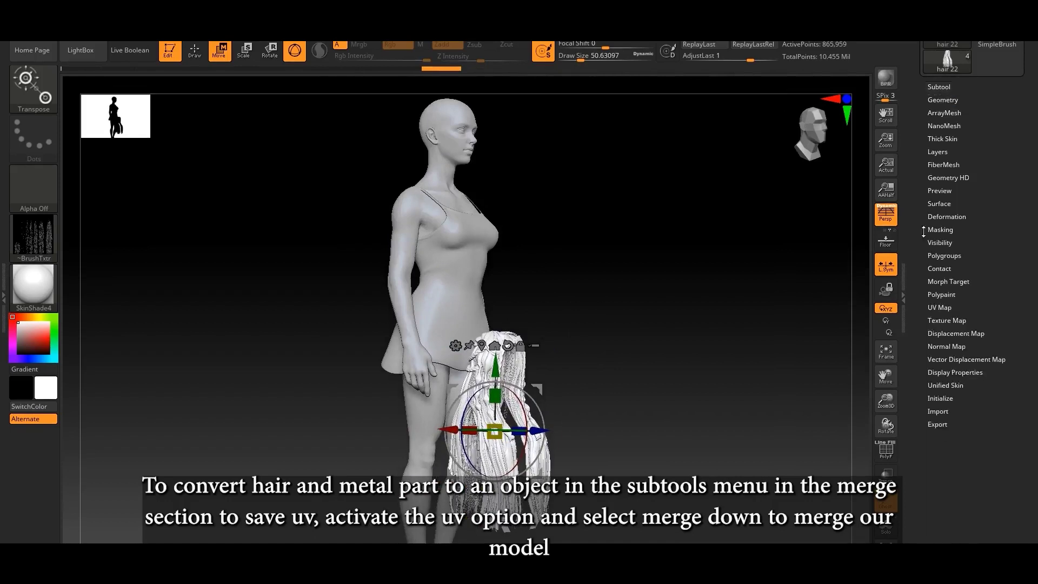
left_click(942, 372)
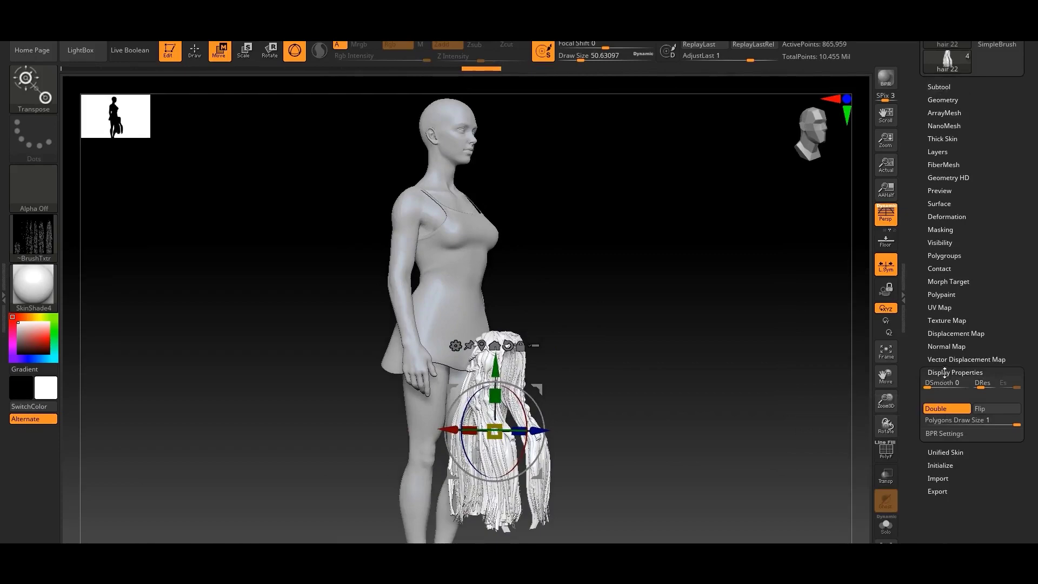
left_click(955, 373)
Step: Move and scale the merged hair onto the character's head, centring it around the face
left_click_drag(501, 424, 556, 247)
right_click_drag(554, 259, 532, 426)
right_click_drag(574, 371, 623, 369)
left_click_drag(588, 402, 515, 329)
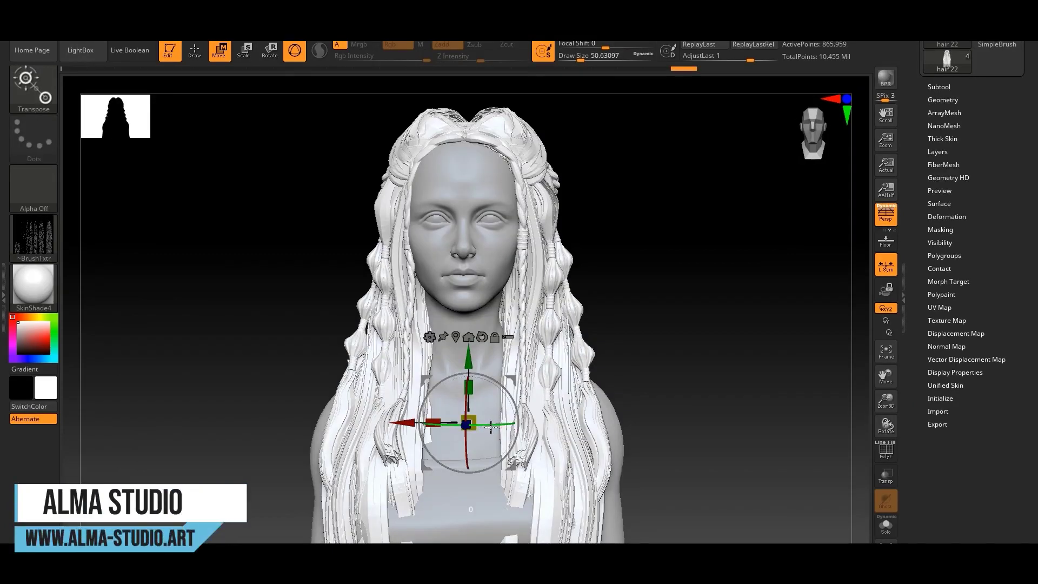
left_click_drag(485, 426, 487, 426)
left_click_drag(408, 423, 406, 423)
mouse_move(532, 245)
left_mouse_down()
mouse_move(556, 244)
mouse_move(563, 254)
mouse_move(453, 273)
mouse_move(568, 292)
left_mouse_up()
mouse_move(576, 325)
right_mouse_down("ctrl")
mouse_move(556, 336)
mouse_move(531, 255)
right_mouse_up("ctrl")
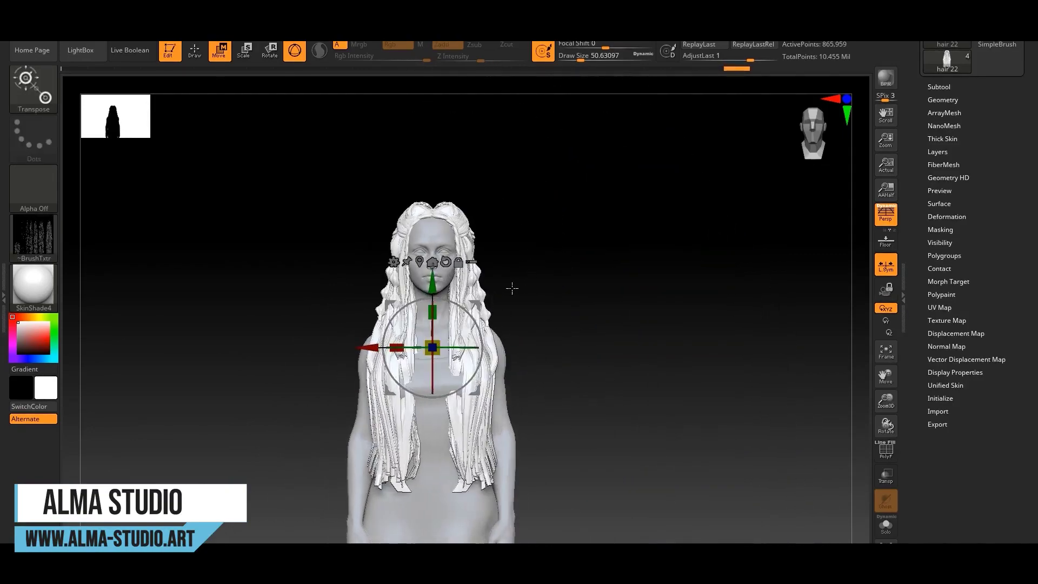
Step: Choose the Move brush and set its draw size to about 145
key("ctrl")
key("b")
key("m")
key("v")
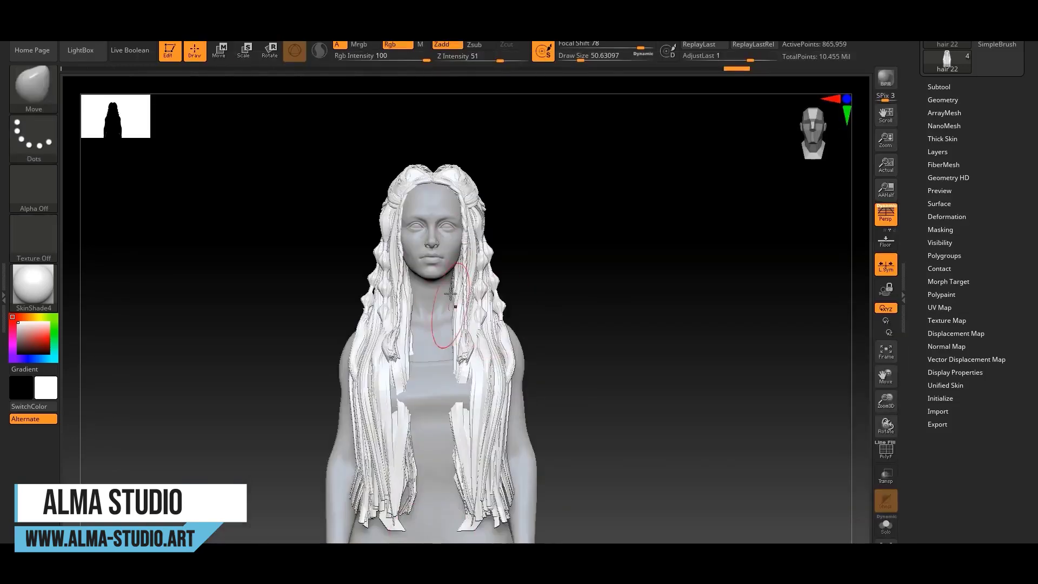
key("space")
left_click_drag(425, 343, 438, 343)
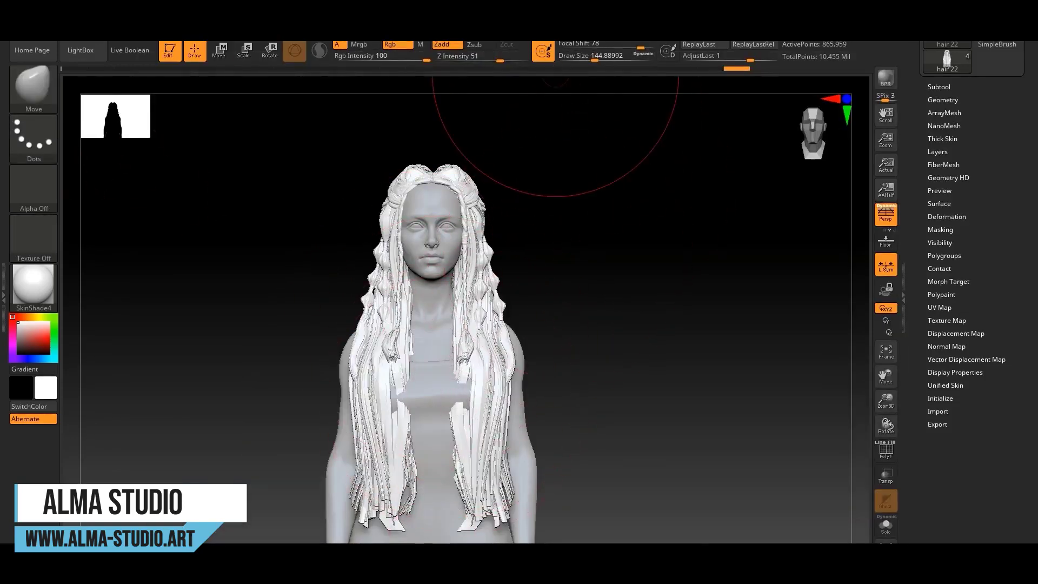
Step: Import the haircard 22-color image from the haircard 22textures folder as a texture
left_click(571, 26)
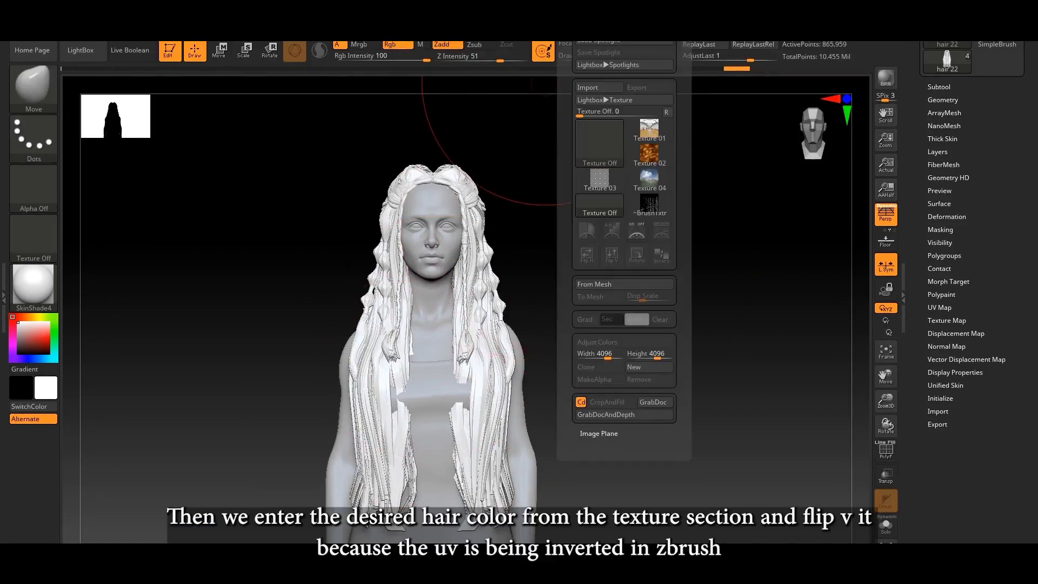
left_click(604, 138)
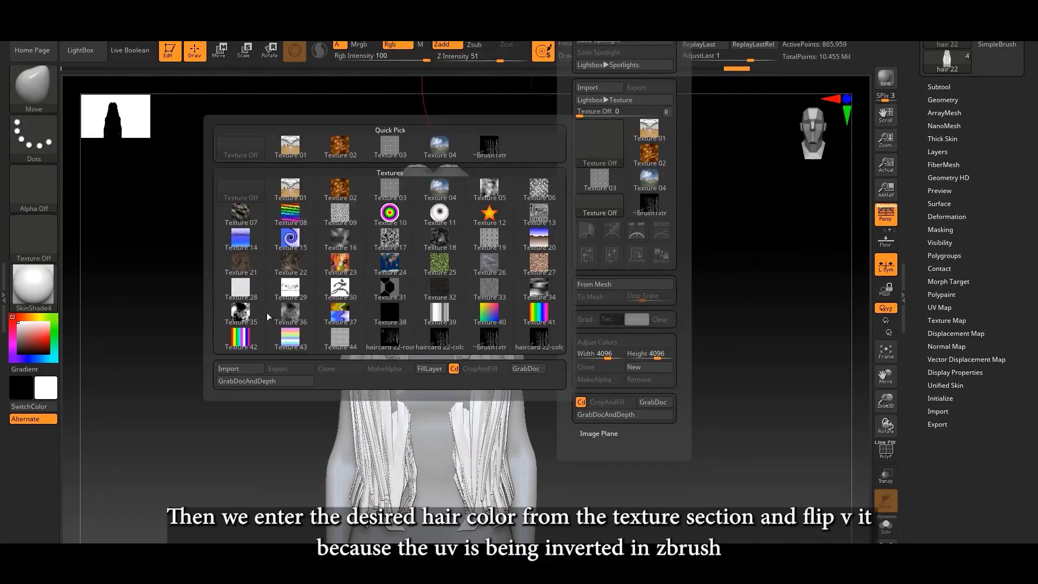
left_click(240, 368)
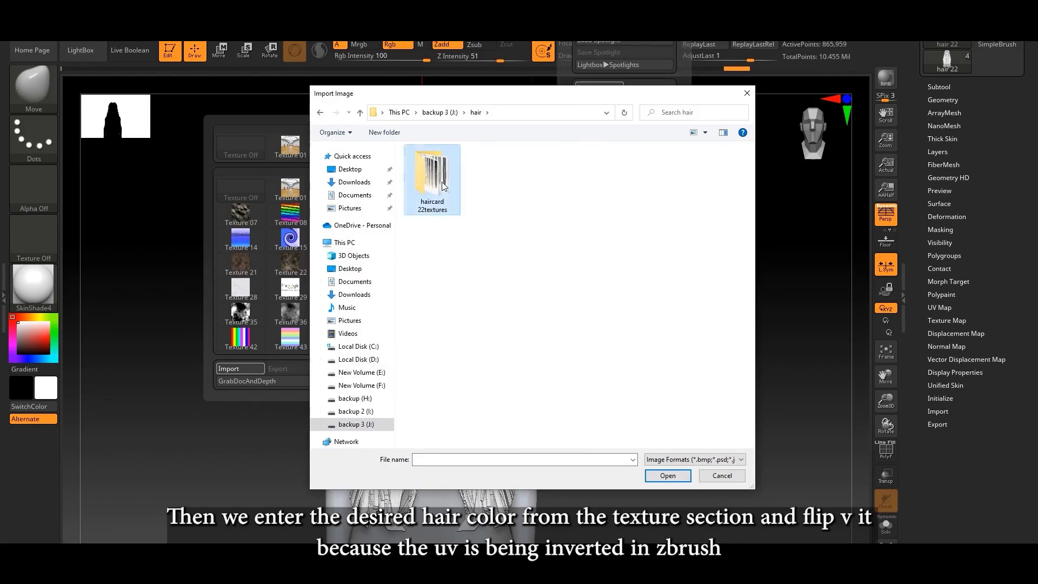
double_click(435, 184)
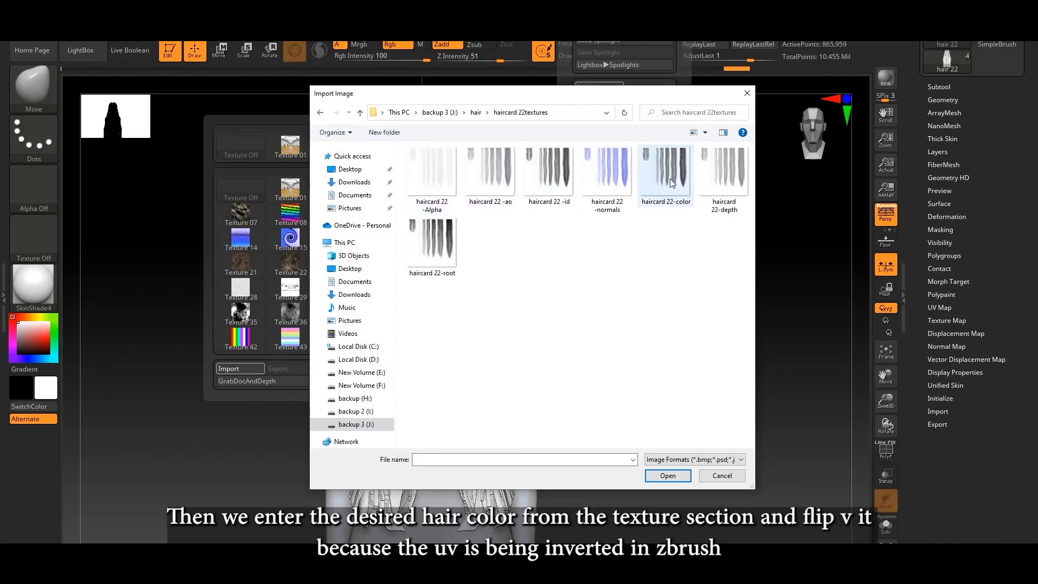
left_click(668, 476)
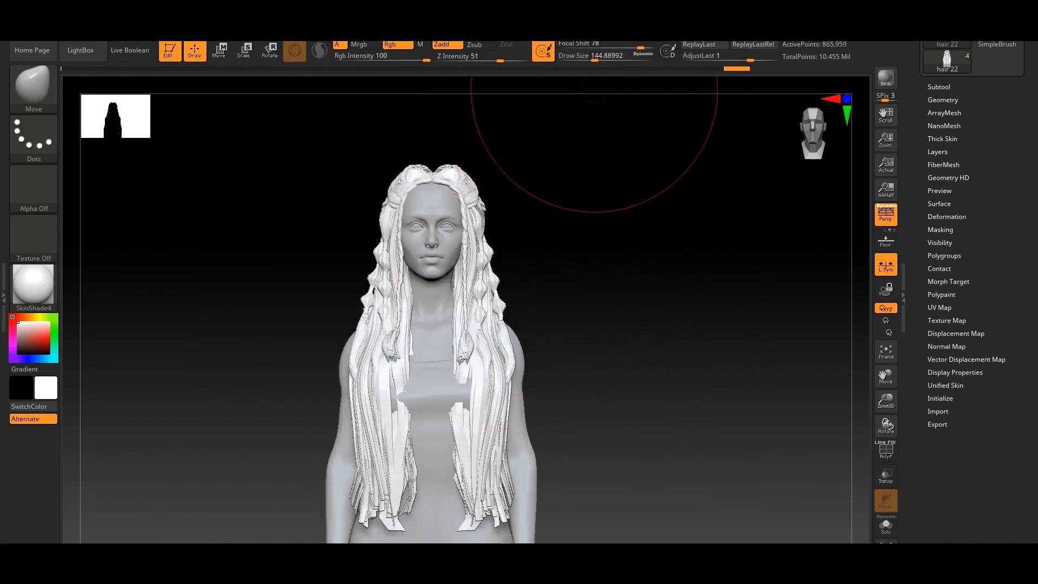
Step: Flip the haircard 22-color texture vertically to match the inverted UVs
left_click(590, 39)
left_click(620, 230)
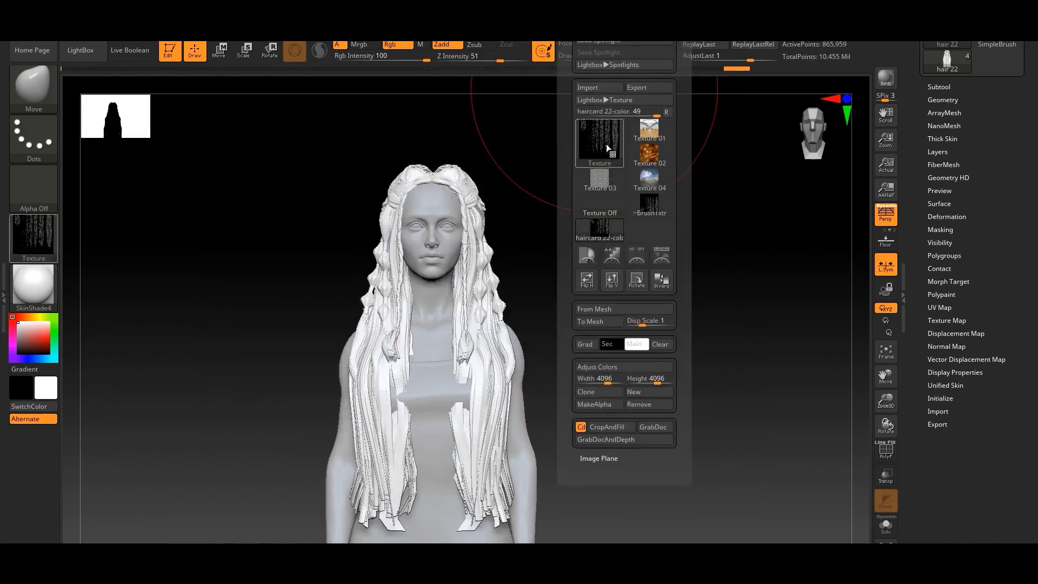
left_click(611, 279)
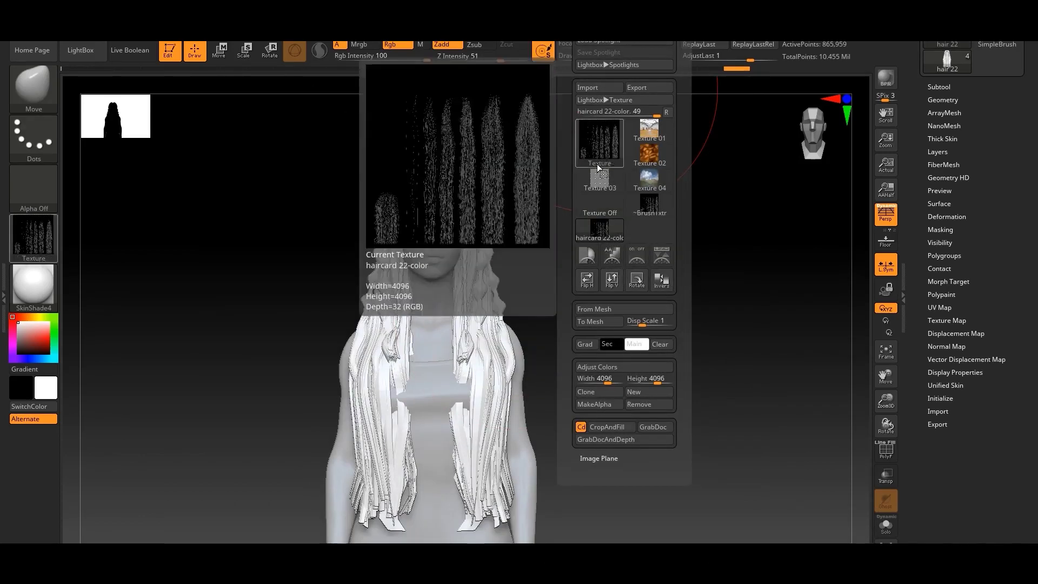
Step: Assign the haircard 22-color texture map to the hair and set its transparency to 18
left_click(958, 320)
left_click(945, 343)
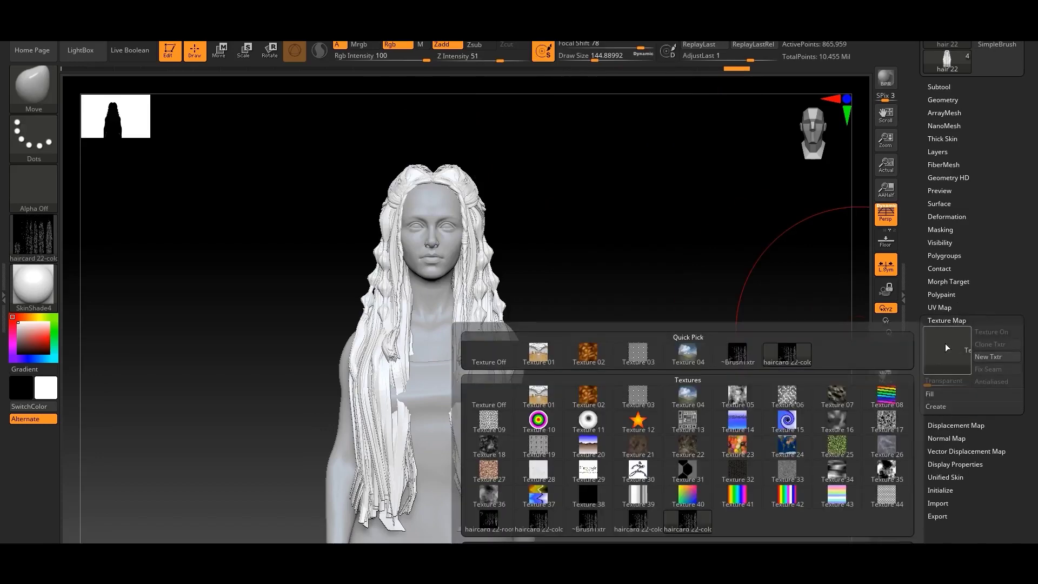
left_click(793, 361)
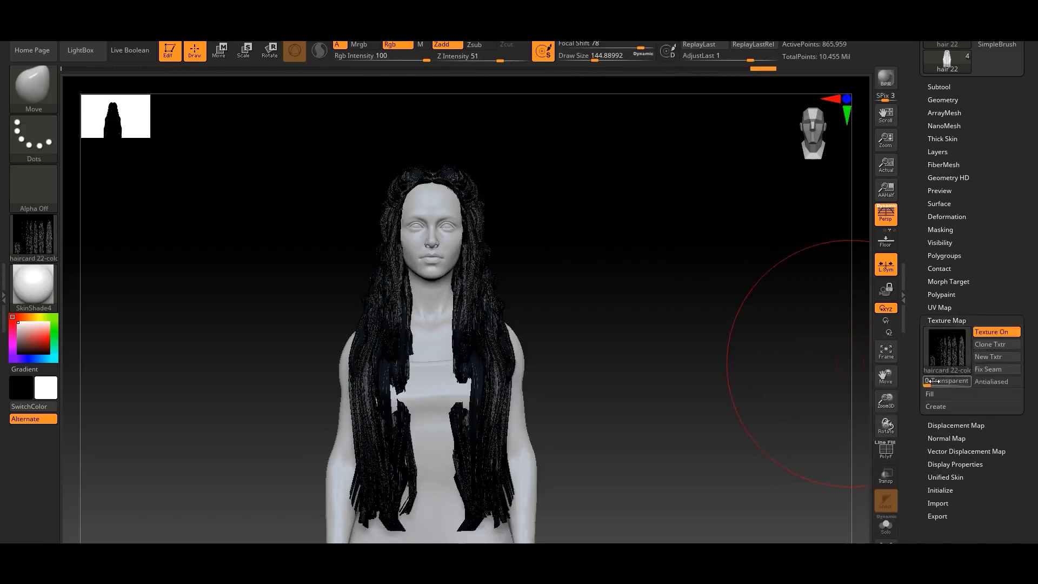
left_click_drag(928, 381, 949, 381)
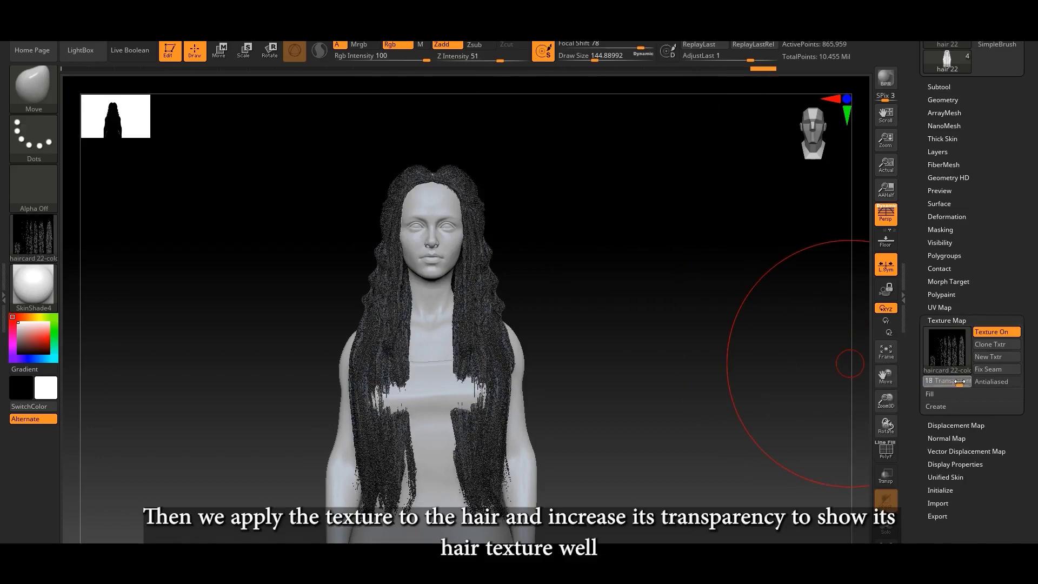
Step: Set the Move brush's draw size to about 115 and focal shift to 39, and narrow the gaps in the hair over the chest
mouse_move(447, 354)
right_mouse_down()
mouse_move(463, 359)
mouse_move(473, 385)
right_mouse_up()
right_click_drag(536, 306, 581, 241, "alt")
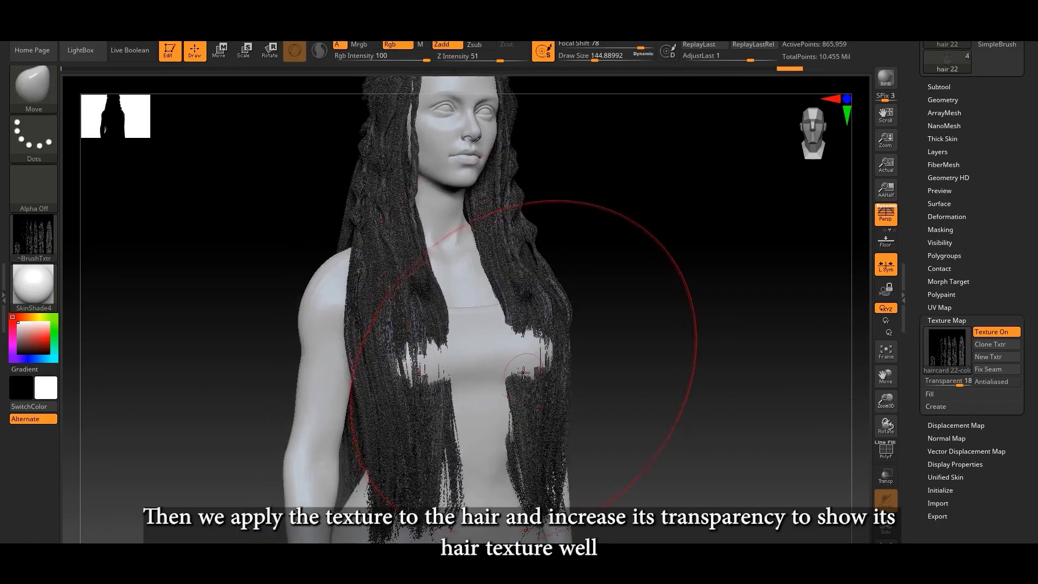
right_click_drag(507, 350, 516, 348)
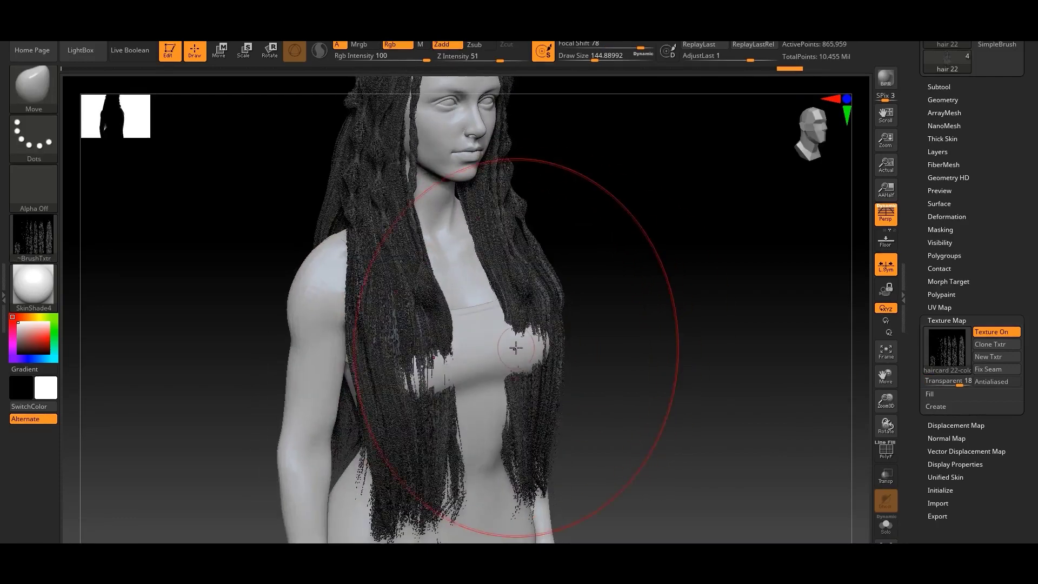
right_click(516, 349)
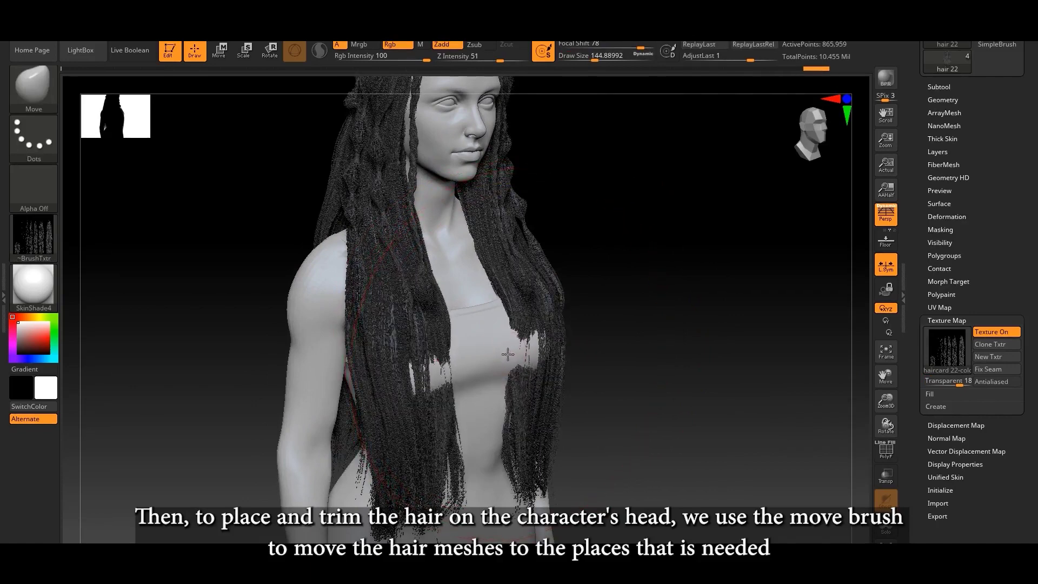
key("space")
left_click_drag(509, 355, 538, 368)
key("space")
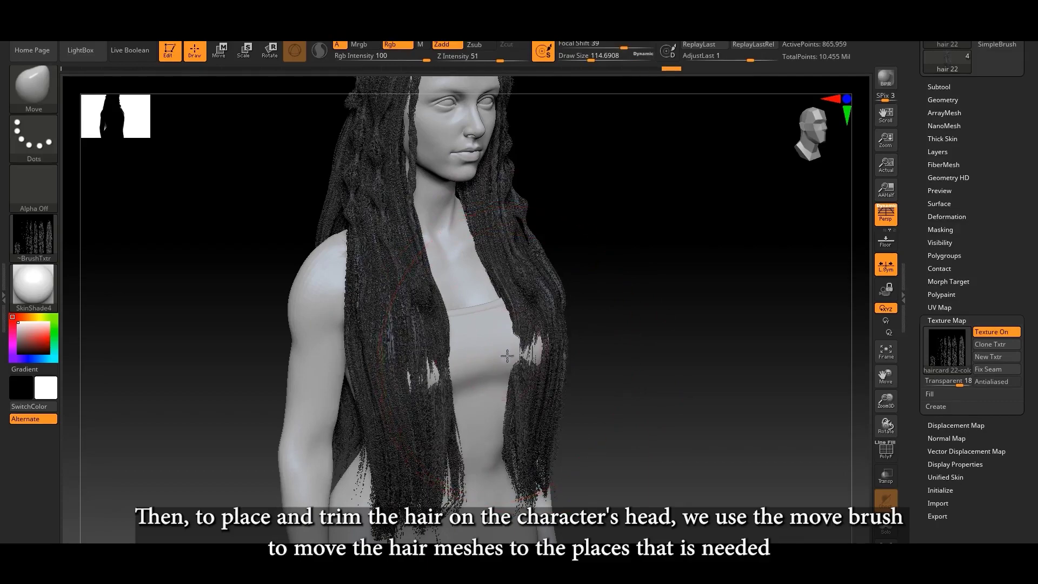
Step: Set the Move brush's draw size to about 71 and focal shift to 53, and adjust the front strands over the chest
mouse_move(519, 352)
right_mouse_down()
mouse_move(456, 364)
mouse_move(463, 348)
right_mouse_up()
right_click_drag(488, 382, 476, 416)
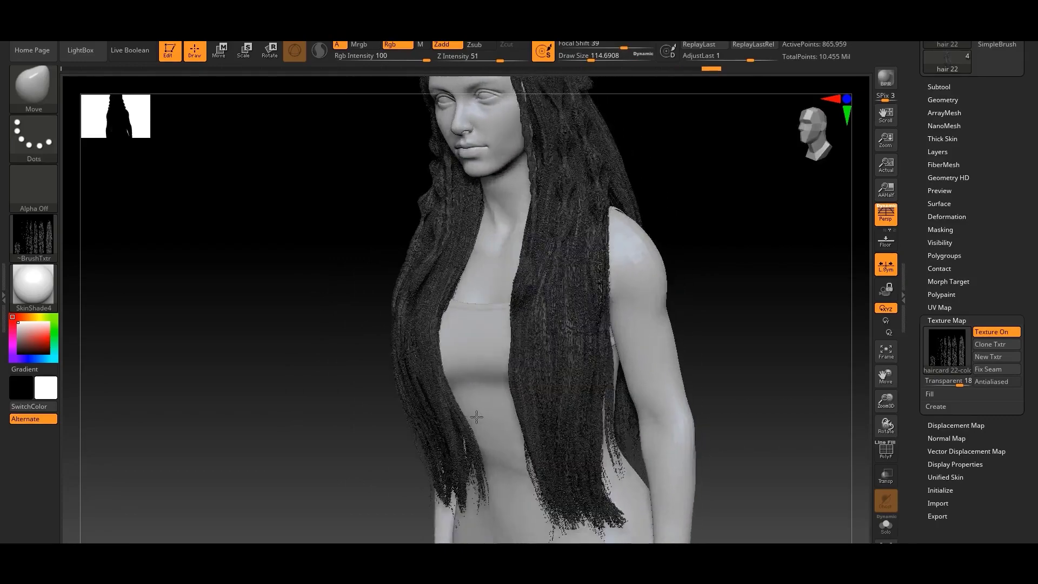
right_click_drag(403, 364, 373, 425, "ctrl")
key("space")
left_click_drag(434, 362, 424, 362)
key("space")
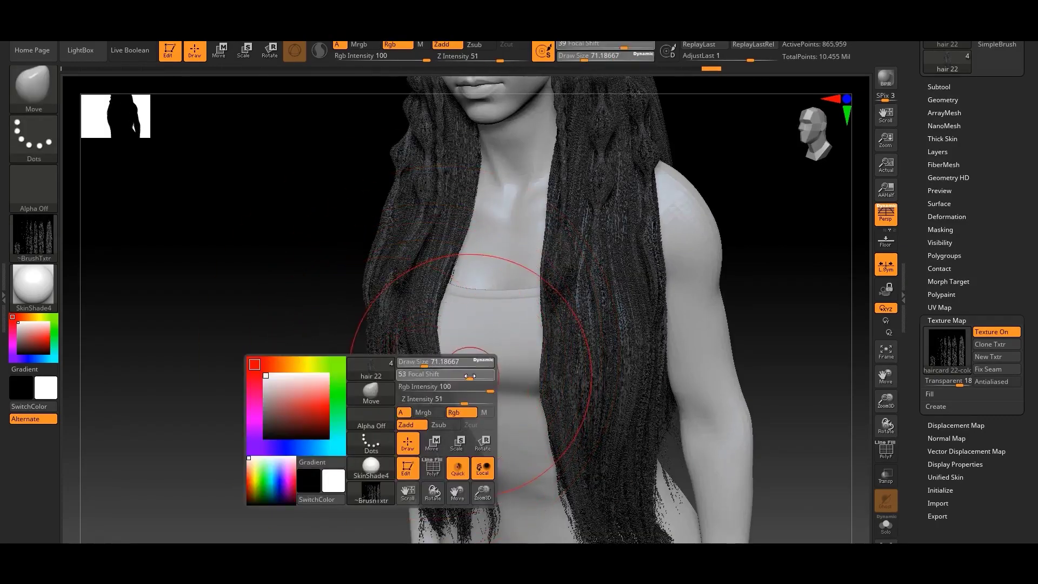
right_click_drag(400, 364, 432, 378)
mouse_move(433, 379)
right_mouse_down("ctrl")
mouse_move(443, 338)
mouse_move(515, 310)
mouse_move(514, 378)
mouse_move(447, 343)
mouse_move(436, 352)
mouse_move(443, 358)
right_mouse_up("ctrl")
Step: Shape the front hair closer to the chest with the Move brush at draw sizes of about 78 and 59
key("space")
left_click_drag(439, 356, 443, 356)
mouse_move(440, 320)
right_mouse_down()
mouse_move(422, 324)
mouse_move(421, 342)
mouse_move(427, 305)
right_mouse_up()
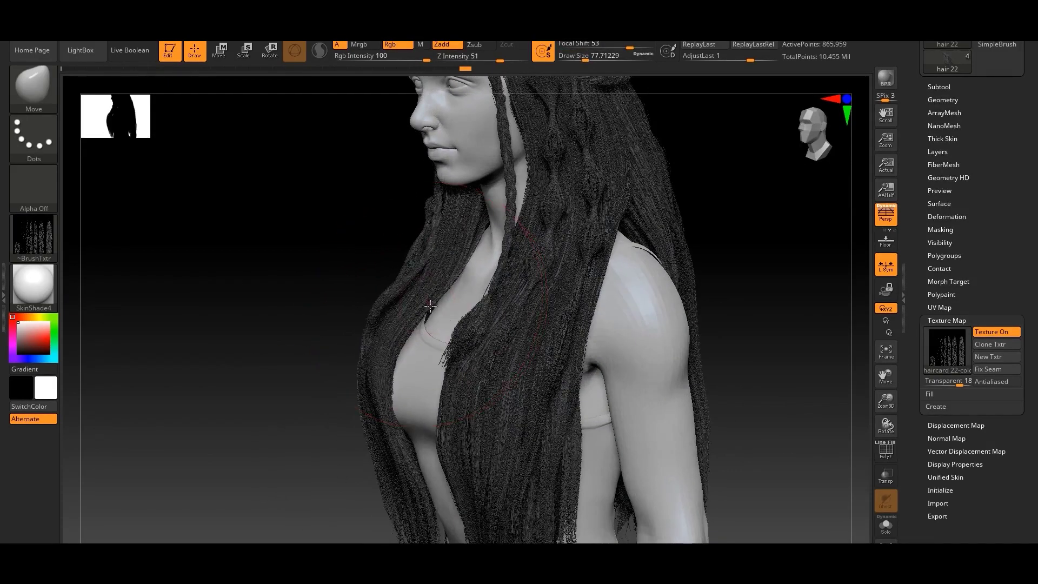
key("space")
left_click_drag(427, 336, 413, 338)
mouse_move(415, 339)
right_mouse_down()
mouse_move(394, 345)
mouse_move(402, 347)
right_mouse_up()
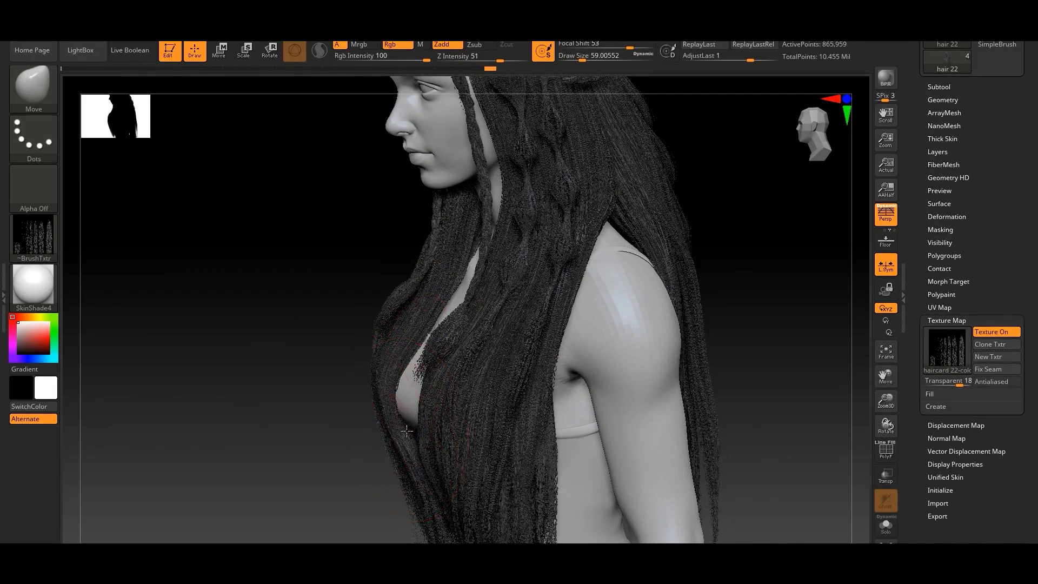
Step: Move the hair around the character's right shoulder and along the right side of the chest into place
mouse_move(404, 443)
right_mouse_down()
mouse_move(354, 349)
mouse_move(337, 340)
right_mouse_up()
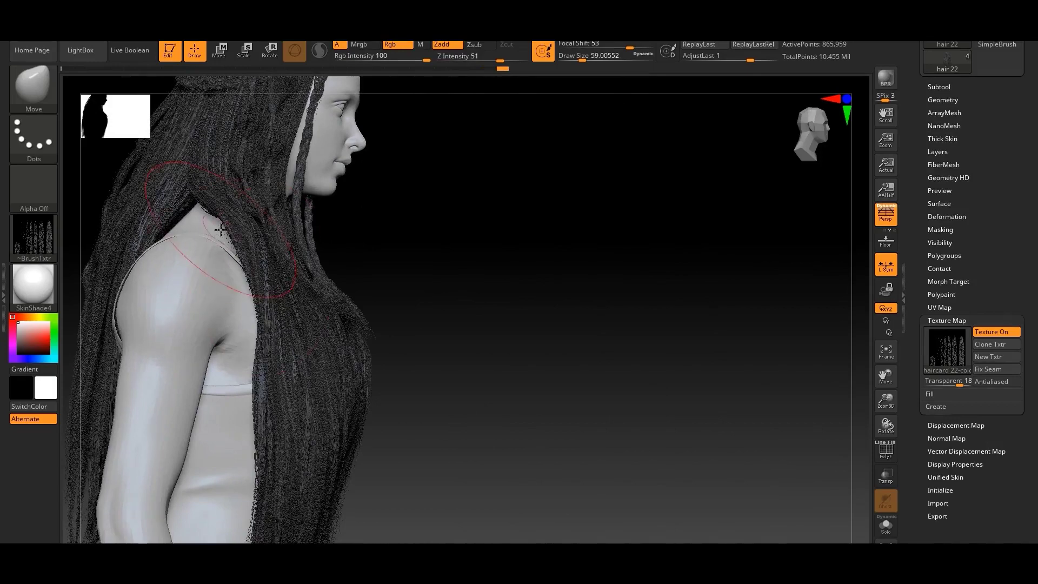
left_click_drag(220, 229, 217, 232)
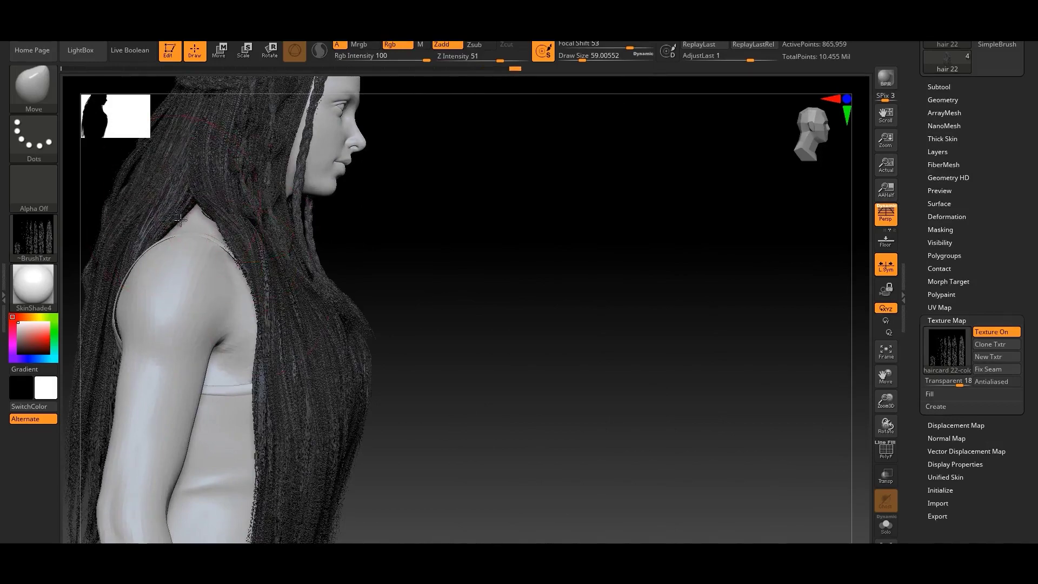
mouse_move(172, 219)
right_mouse_down()
mouse_move(174, 246)
mouse_move(168, 232)
right_mouse_up()
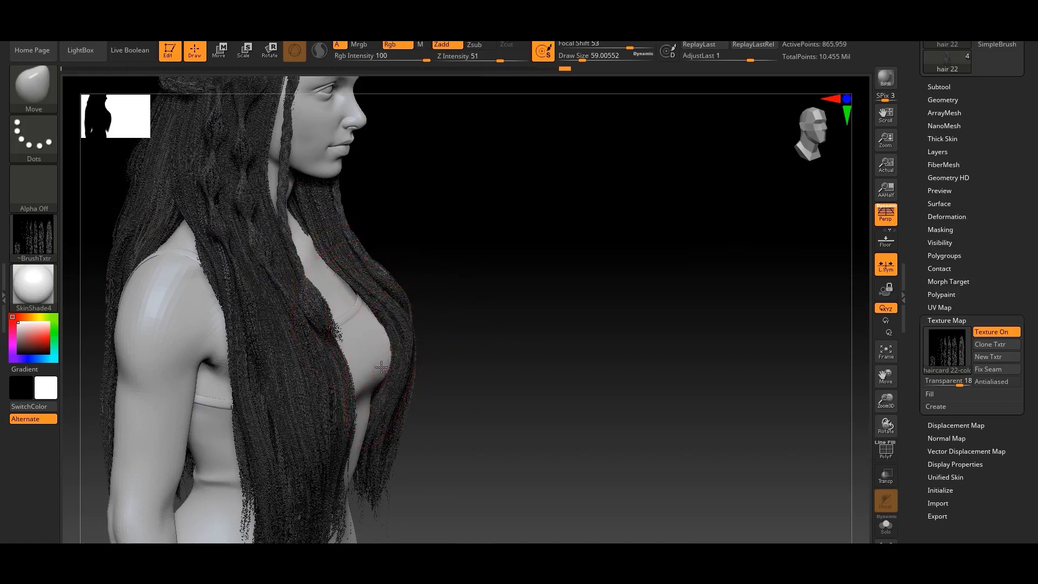
mouse_move(297, 228)
right_mouse_down()
mouse_move(290, 241)
mouse_move(302, 242)
right_mouse_up()
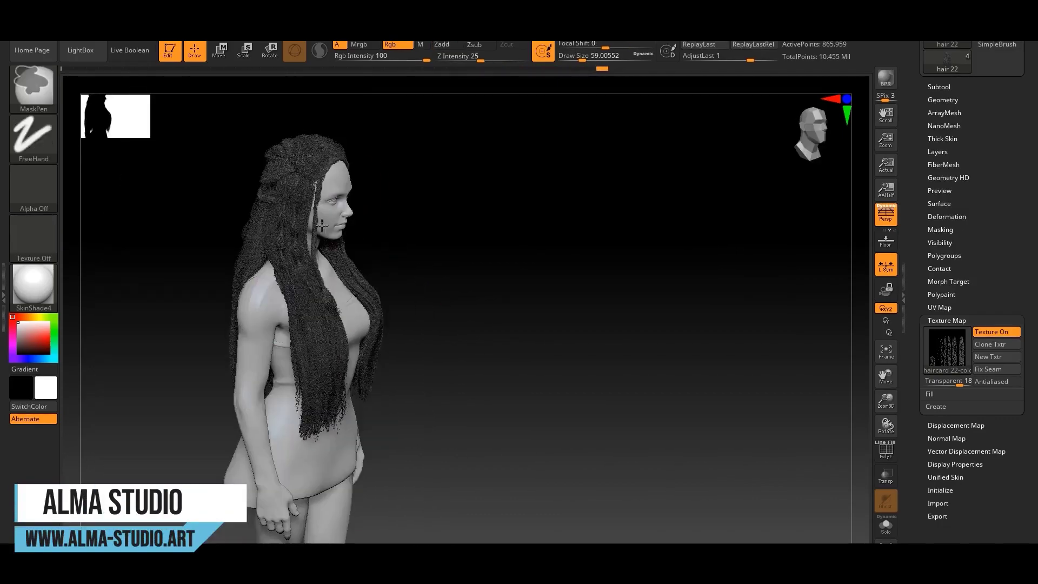
Step: Fit the hair behind the right shoulder and upper arm using Move brush draw sizes of about 51, 88 and 68
mouse_move(322, 225)
right_mouse_down()
mouse_move(352, 331)
mouse_move(374, 316)
right_mouse_up()
right_click(352, 332)
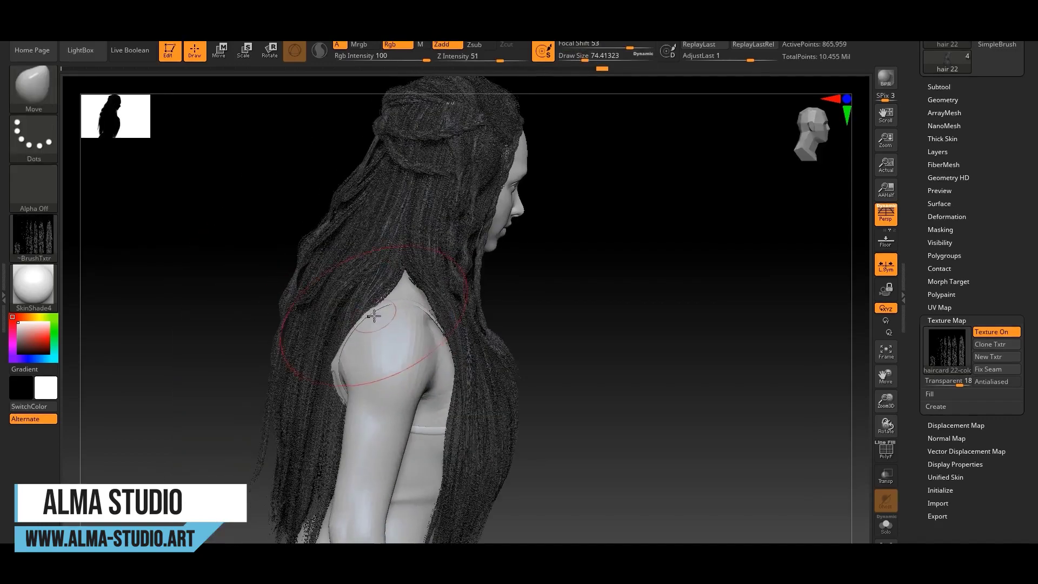
key("space")
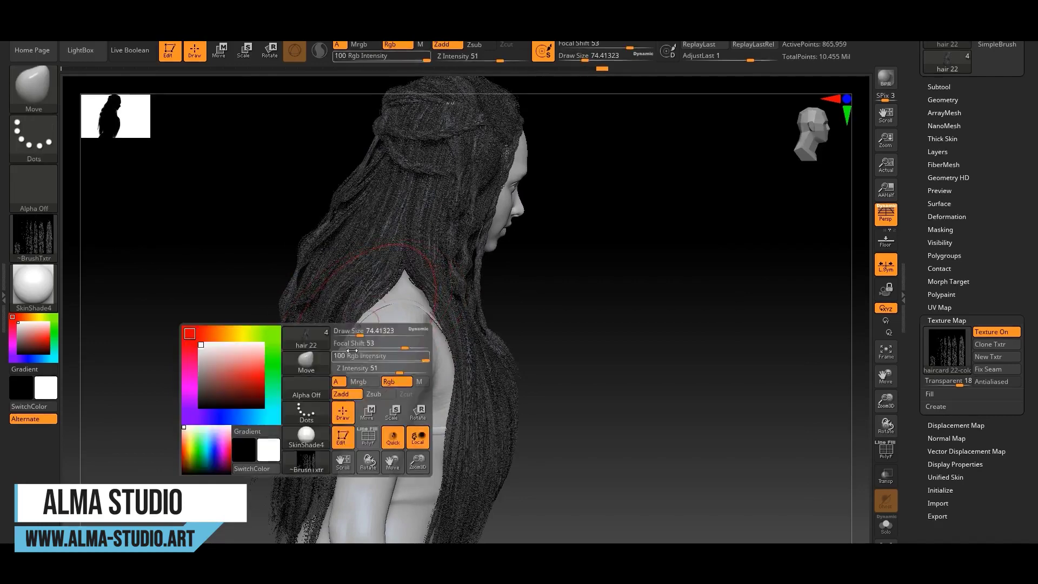
left_click_drag(361, 332, 352, 333)
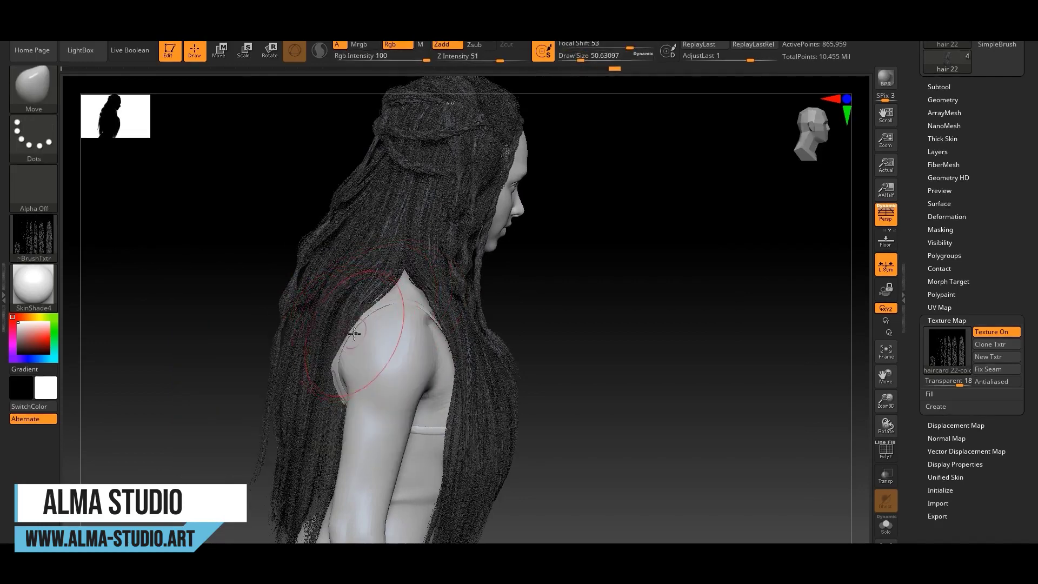
key("space")
left_click_drag(354, 333, 374, 333)
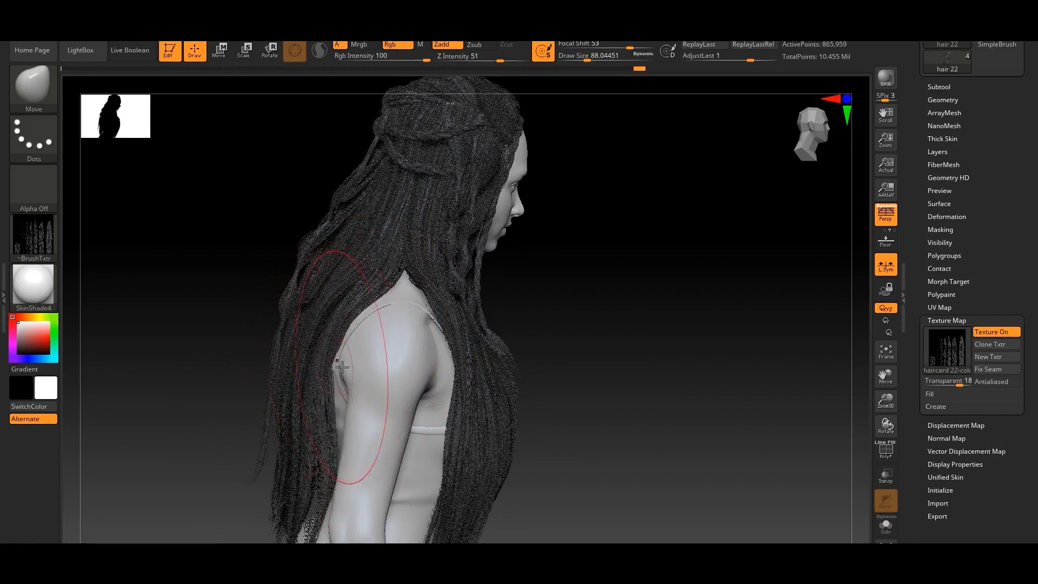
mouse_move(338, 342)
right_mouse_down()
mouse_move(313, 352)
mouse_move(348, 343)
right_mouse_up()
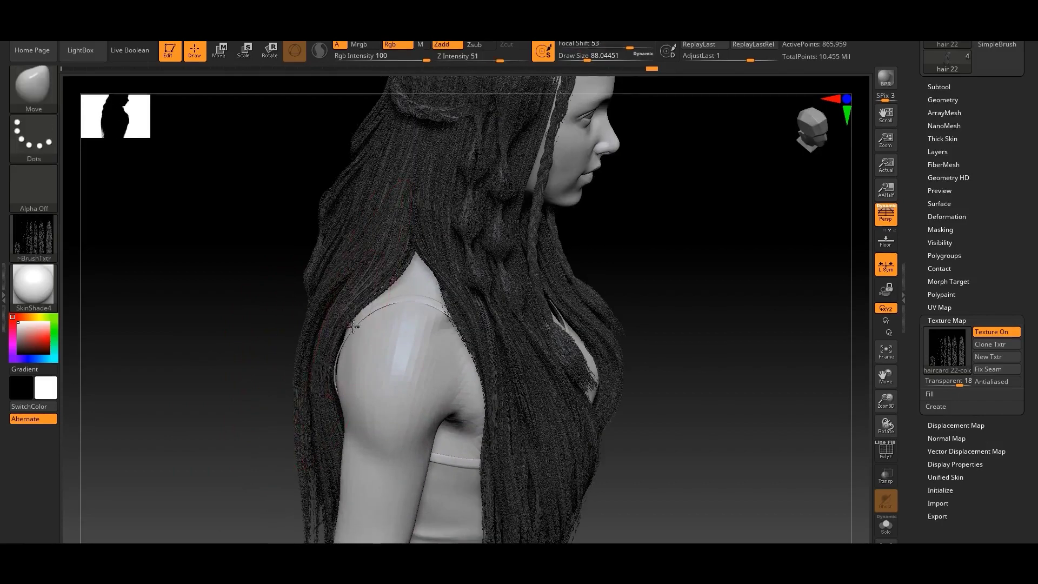
key("space")
left_click_drag(350, 326, 347, 327)
Step: Fit the hair around the left shoulder and upper arm using Move brush draw sizes of about 53 and 71
mouse_move(325, 341)
right_mouse_down()
mouse_move(346, 346)
mouse_move(330, 364)
mouse_move(376, 367)
mouse_move(271, 343)
mouse_move(230, 431)
mouse_move(261, 399)
right_mouse_up()
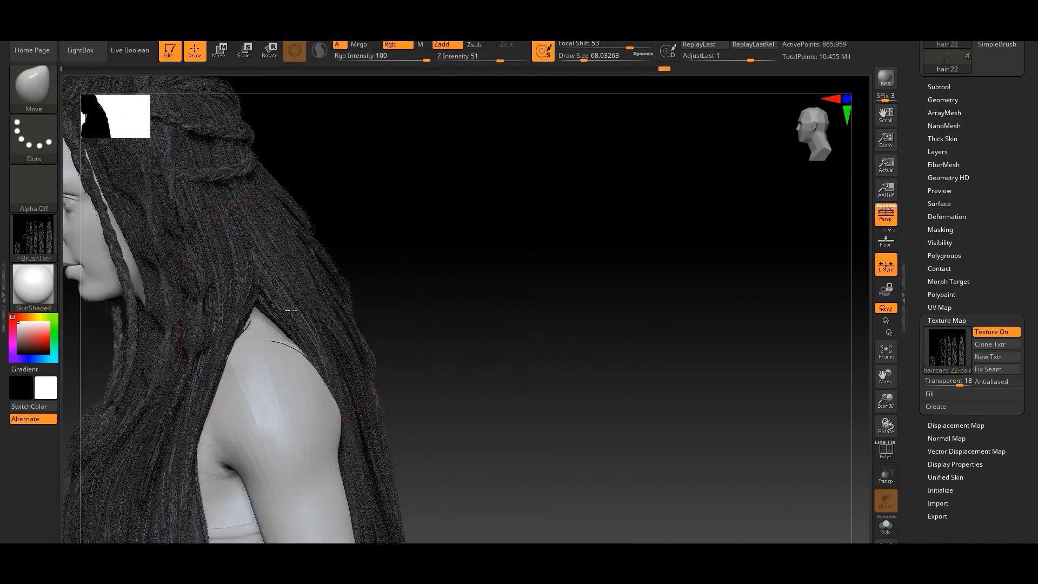
key("space")
left_click_drag(296, 310, 293, 310)
right_click_drag(287, 308, 304, 304)
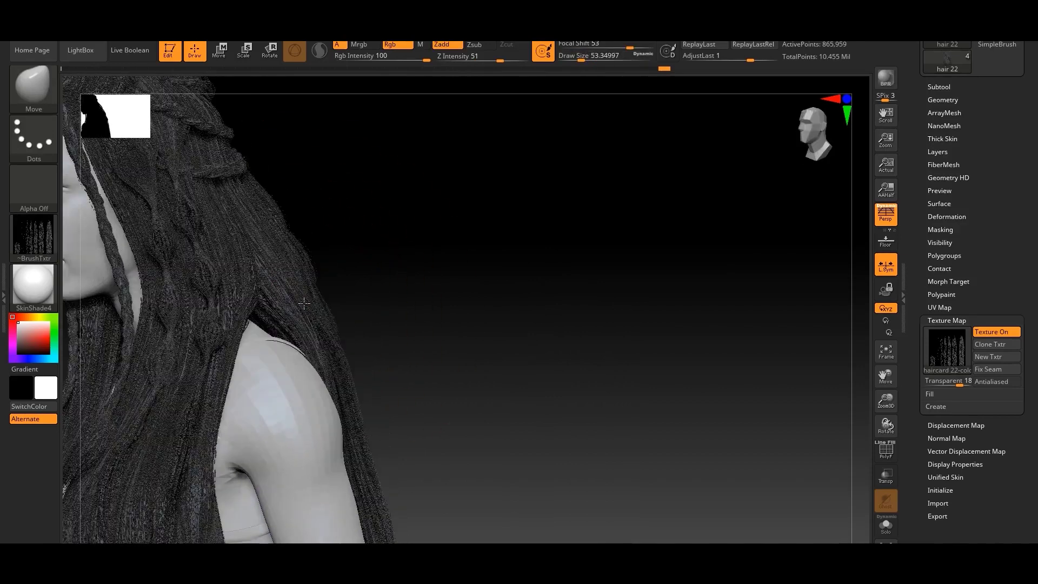
key("space")
mouse_move(271, 312)
left_mouse_down()
mouse_move(281, 312)
mouse_move(258, 330)
left_mouse_up()
right_click_drag(283, 345, 268, 346)
left_click_drag(331, 434, 358, 430)
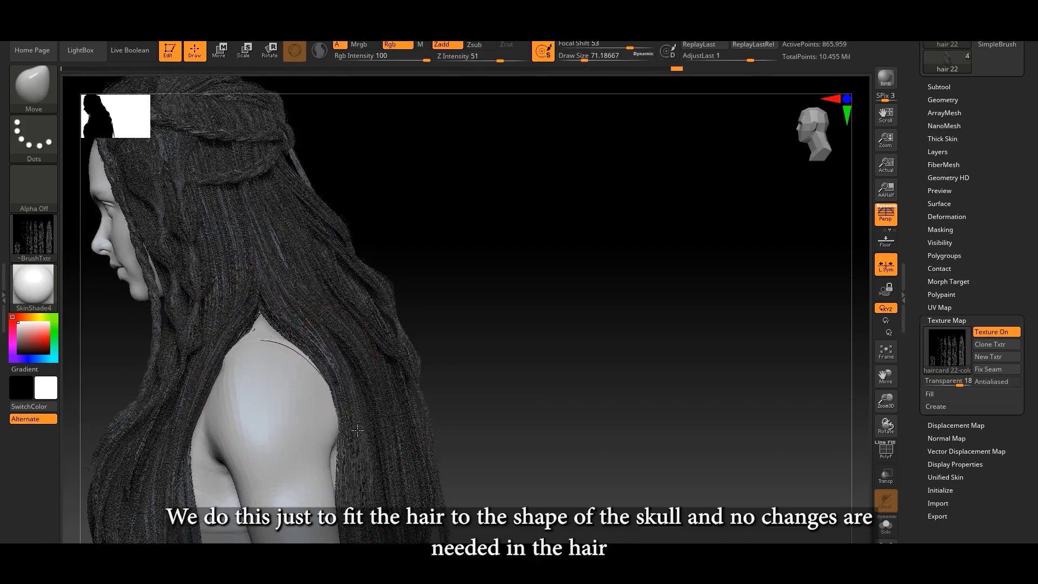
right_click_drag(336, 451, 329, 350, "ctrl")
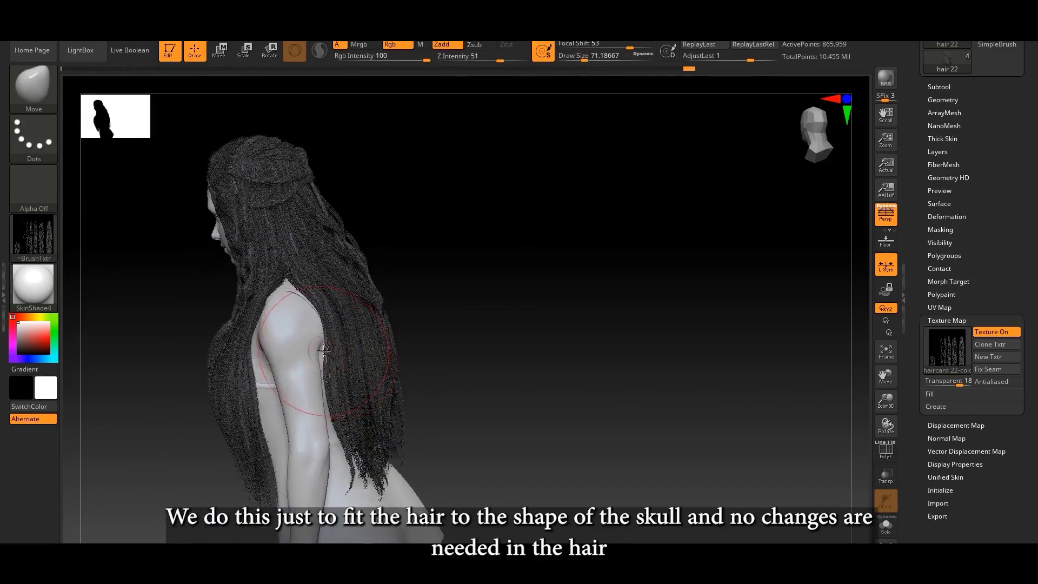
Step: Set the Move brush's draw size to about 38 and adjust the hair at the back of the head and right temple
mouse_move(337, 390)
right_mouse_down()
mouse_move(419, 390)
mouse_move(313, 388)
mouse_move(383, 370)
mouse_move(352, 364)
mouse_move(364, 364)
right_mouse_up()
right_click_drag(440, 231, 465, 342, "ctrl")
mouse_move(491, 261)
right_mouse_down()
mouse_move(513, 252)
mouse_move(476, 221)
right_mouse_up()
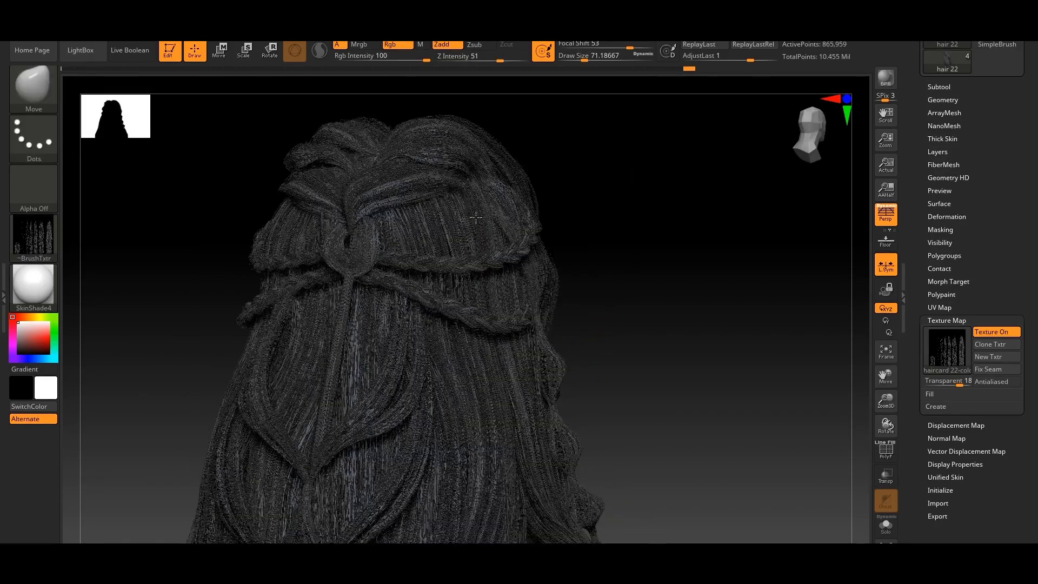
right_click_drag(430, 184, 493, 196)
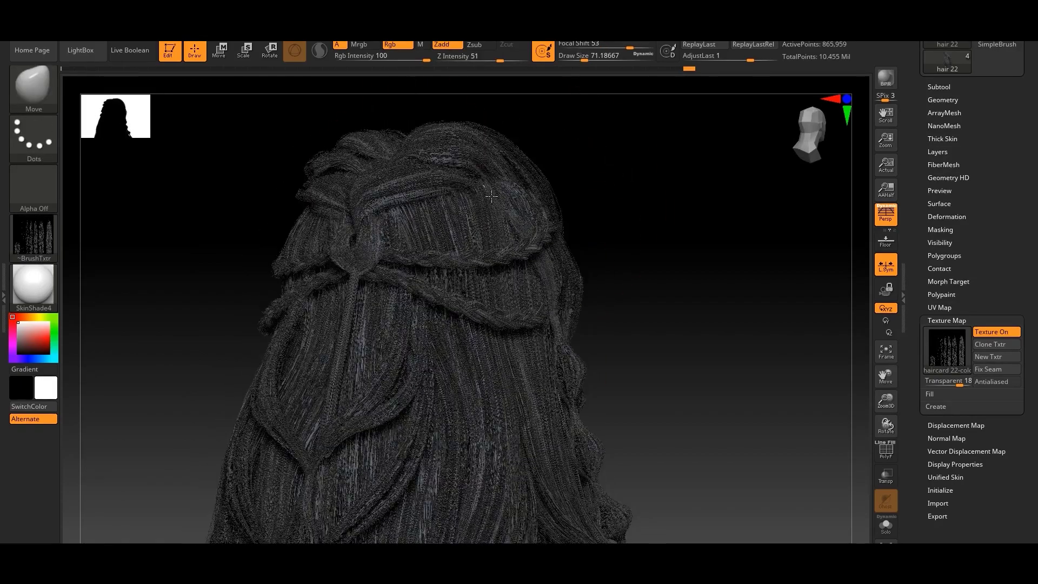
right_click(482, 190)
left_click_drag(483, 190, 476, 193)
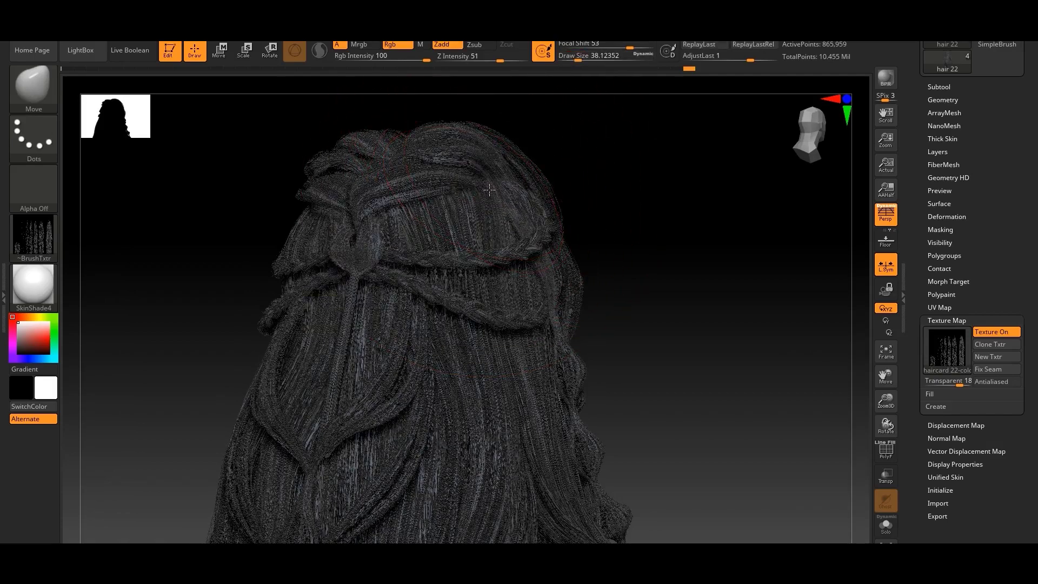
right_click_drag(477, 195, 532, 243)
left_click_drag(631, 243, 621, 240)
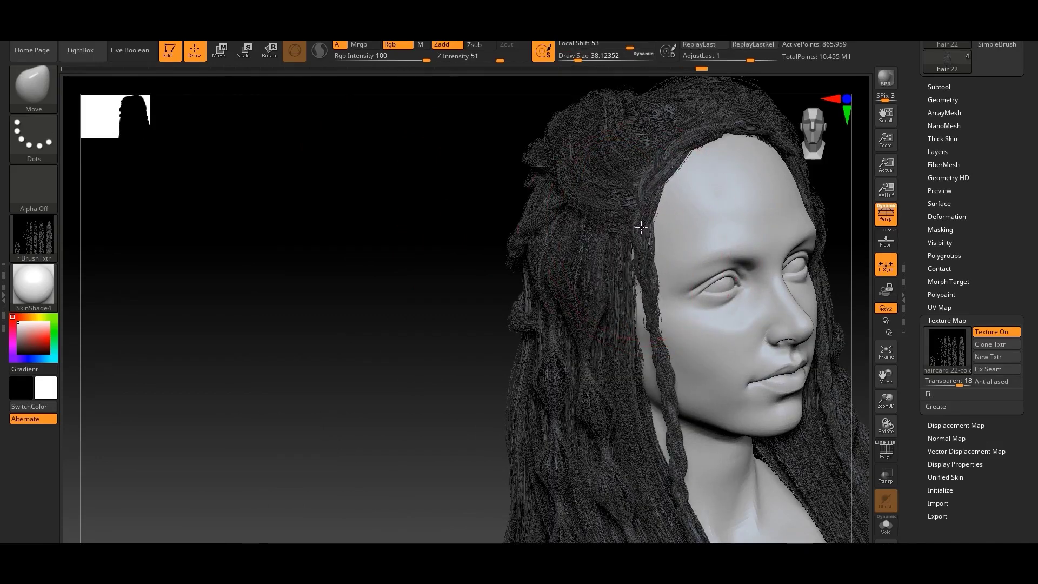
Step: Adjust the hair on the crown with the Move brush to cover the exposed scalp
mouse_move(622, 240)
right_mouse_down("ctrl")
mouse_move(648, 257)
mouse_move(526, 319)
mouse_move(548, 256)
right_mouse_up("ctrl")
right_click_drag(590, 289, 520, 238)
key("space")
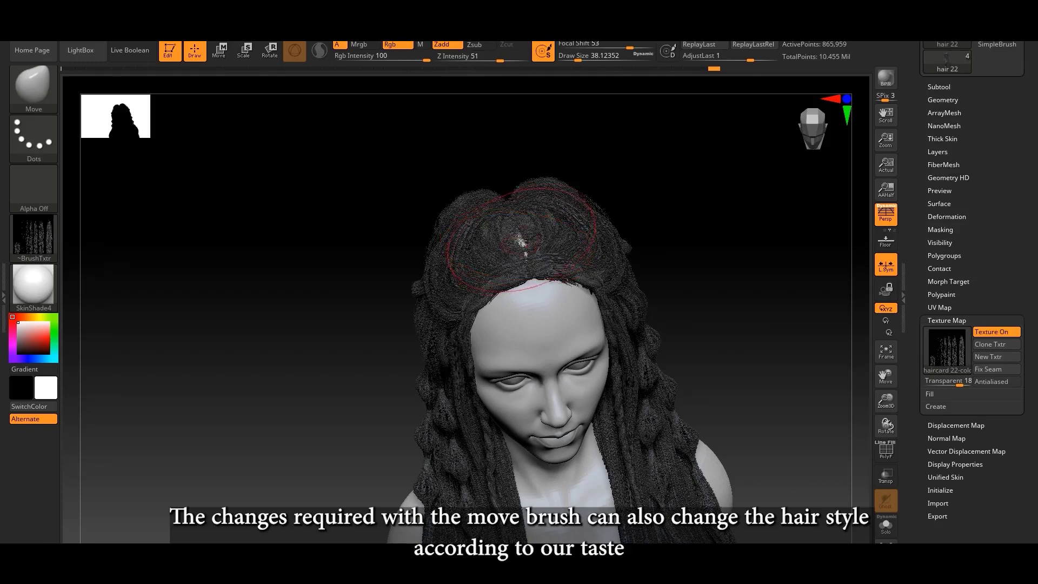
mouse_move(524, 243)
right_mouse_down()
mouse_move(528, 235)
mouse_move(509, 350)
mouse_move(432, 295)
mouse_move(403, 316)
right_mouse_up()
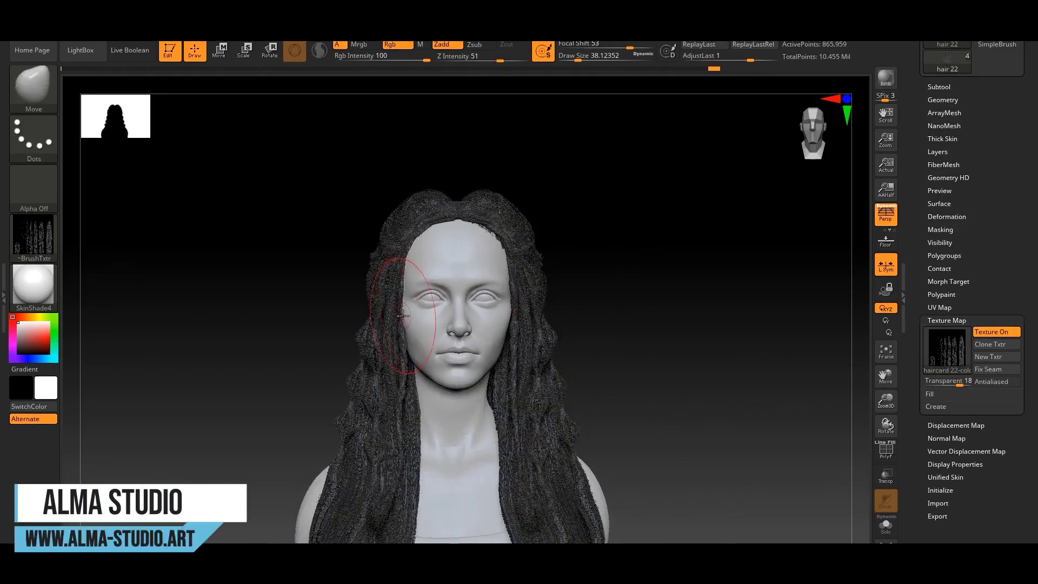
Step: Refine the hair along the sides of the face and hairline using Move brush draw sizes of about 74, 43 and 48
key("space")
left_click_drag(404, 313, 405, 311)
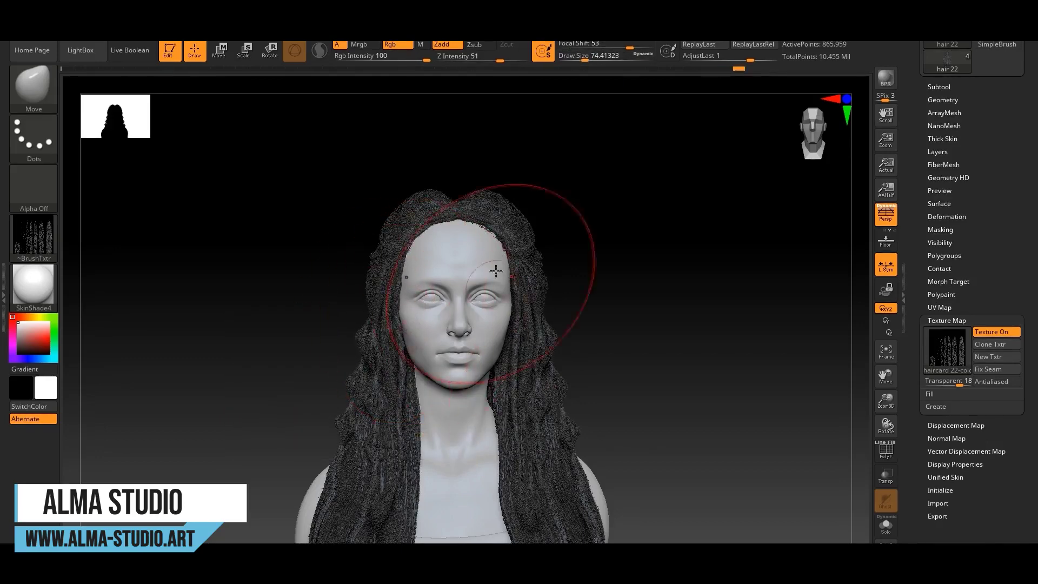
key("space")
left_click_drag(503, 260, 491, 261)
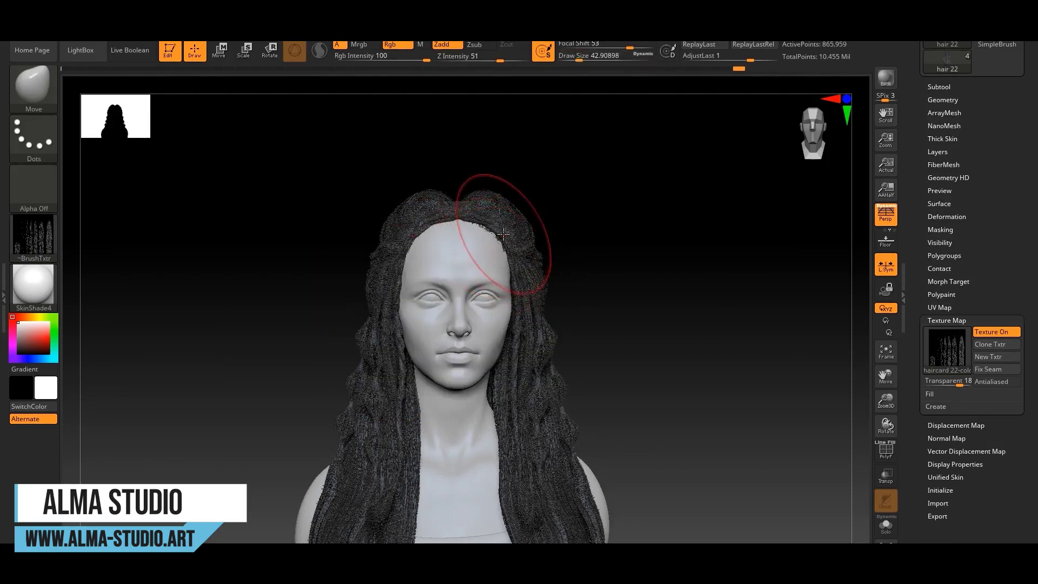
right_click_drag(498, 237, 508, 220, "ctrl")
mouse_move(544, 343)
right_mouse_down()
mouse_move(535, 331)
mouse_move(545, 349)
mouse_move(671, 241)
mouse_move(541, 189)
right_mouse_up()
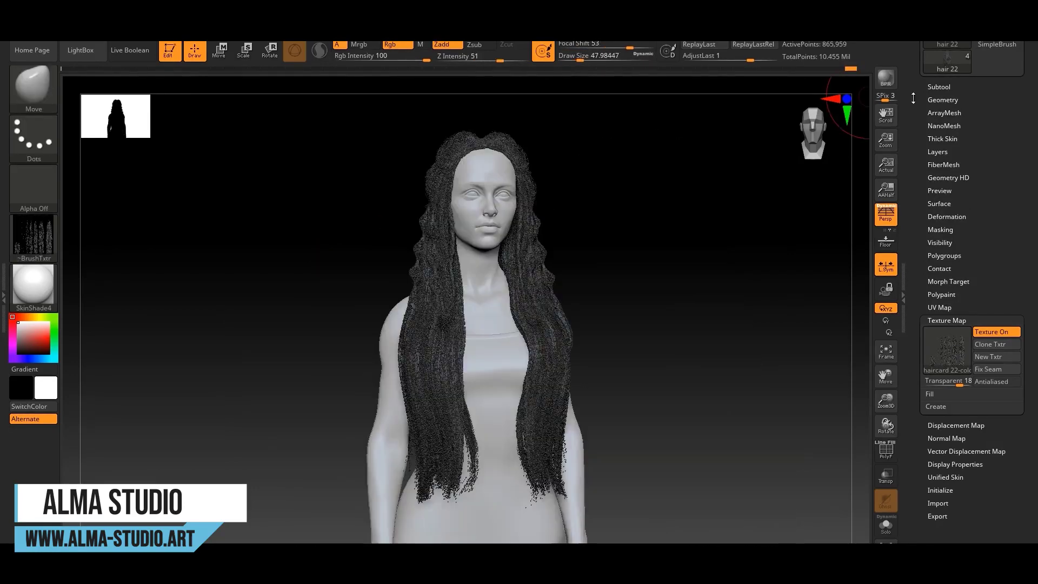
Step: Split the hair 22 subtool by groups to separate the hair from the metal ornaments
left_click(931, 86)
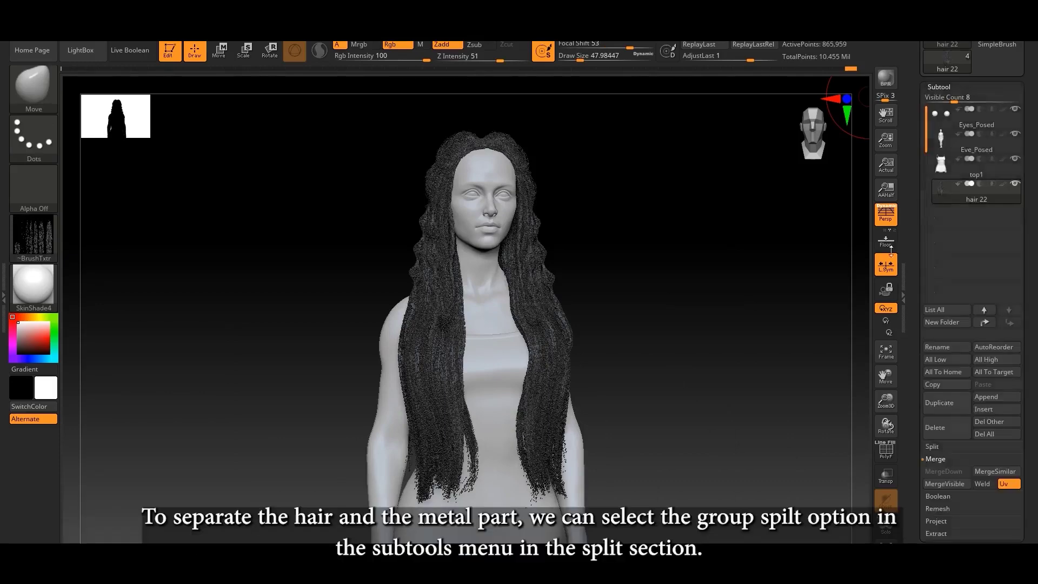
left_click(939, 450)
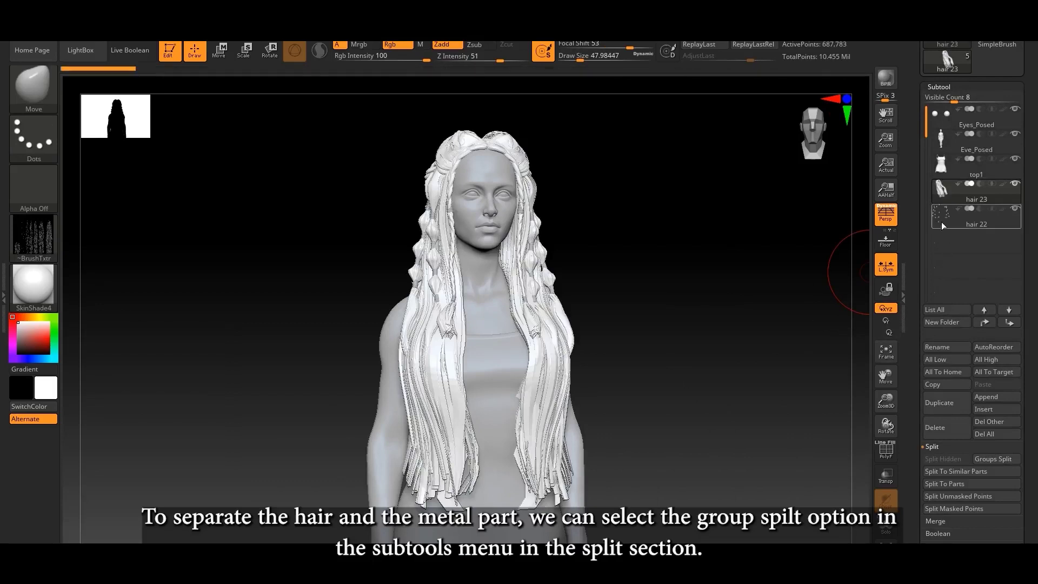
left_click(941, 219)
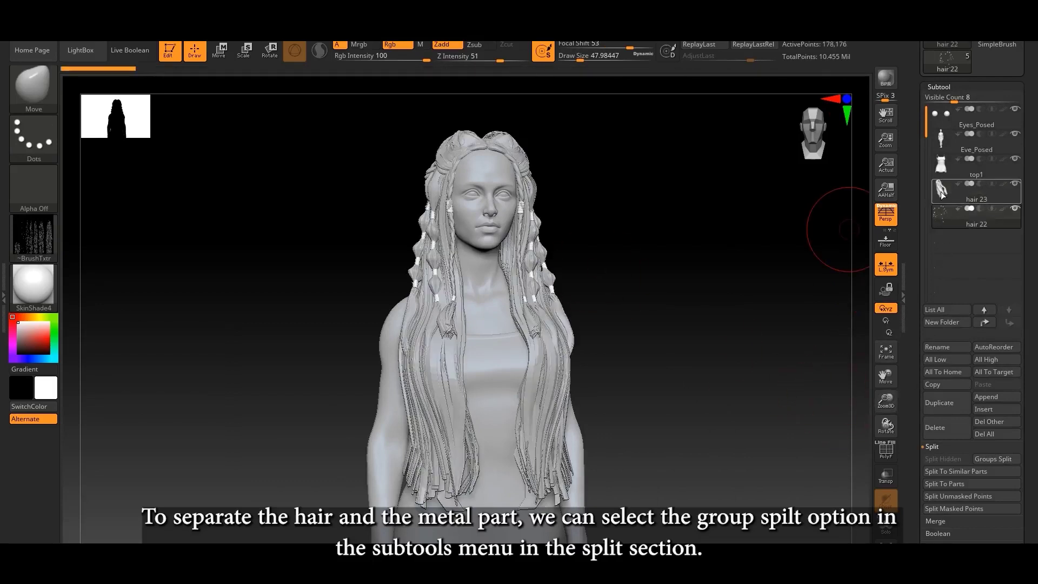
left_click(944, 219)
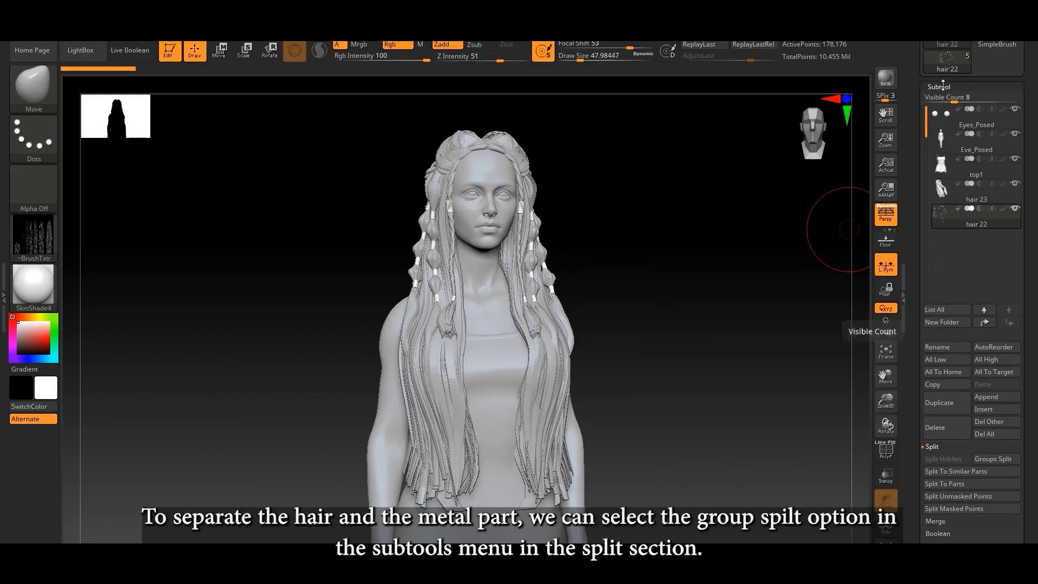
Step: Apply the haircard 22-color texture map to the separated hair subtool, set its transparency to 18, and inspect it from front and back
left_click(942, 188)
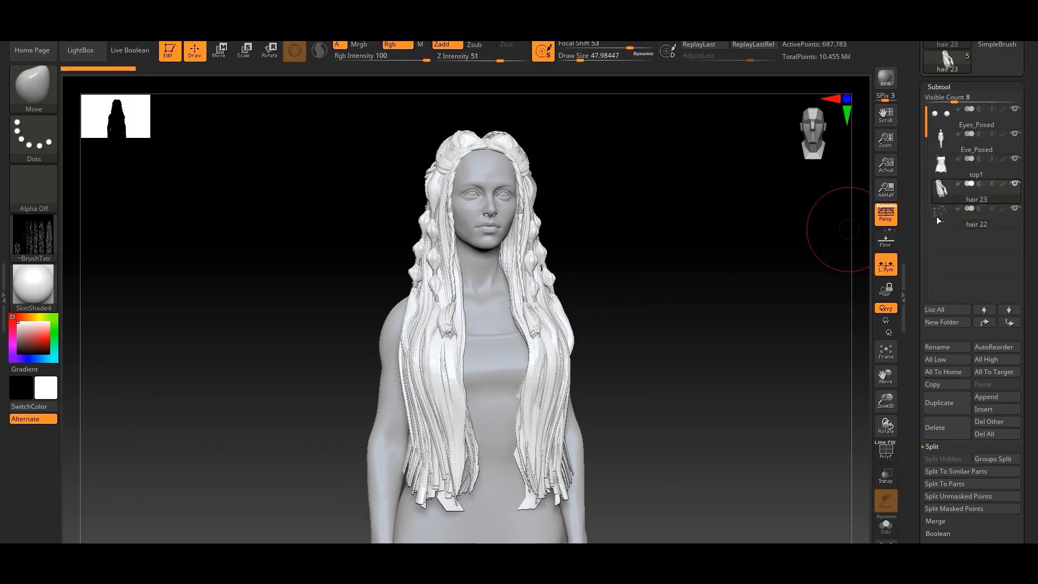
left_click(946, 88)
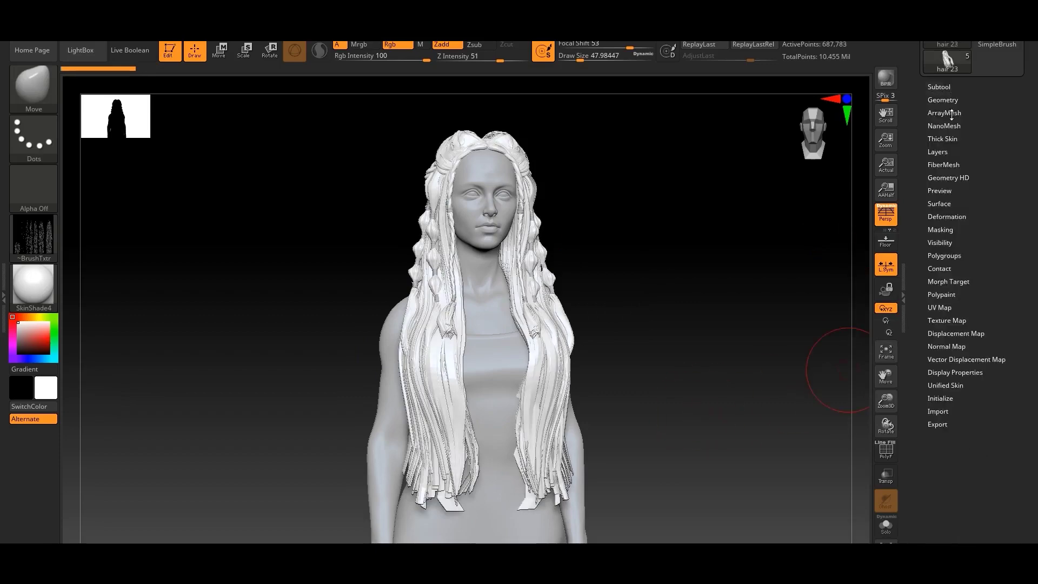
left_click(951, 320)
left_click(947, 340)
left_click(787, 356)
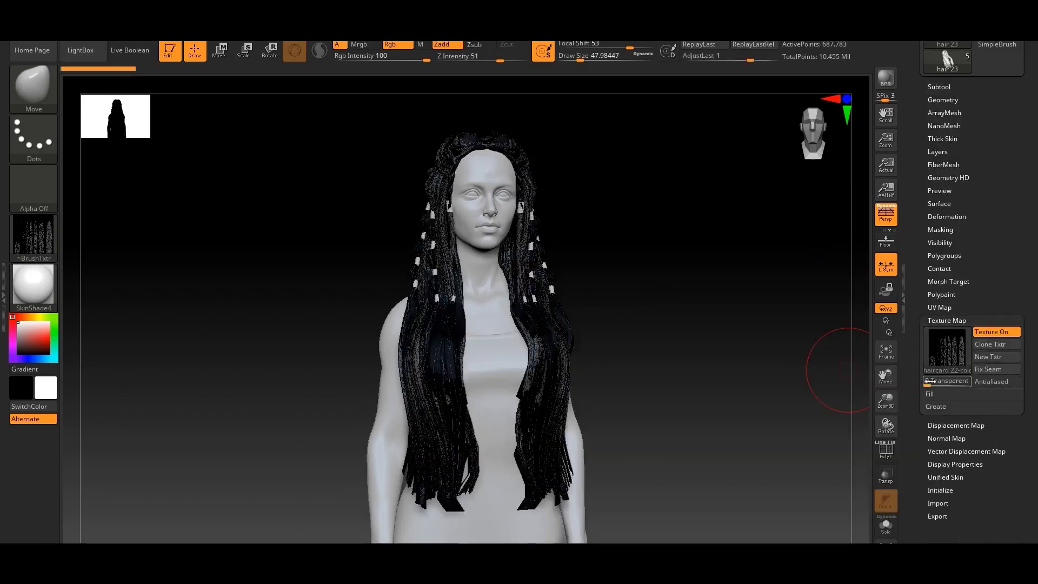
left_click_drag(928, 383, 961, 383)
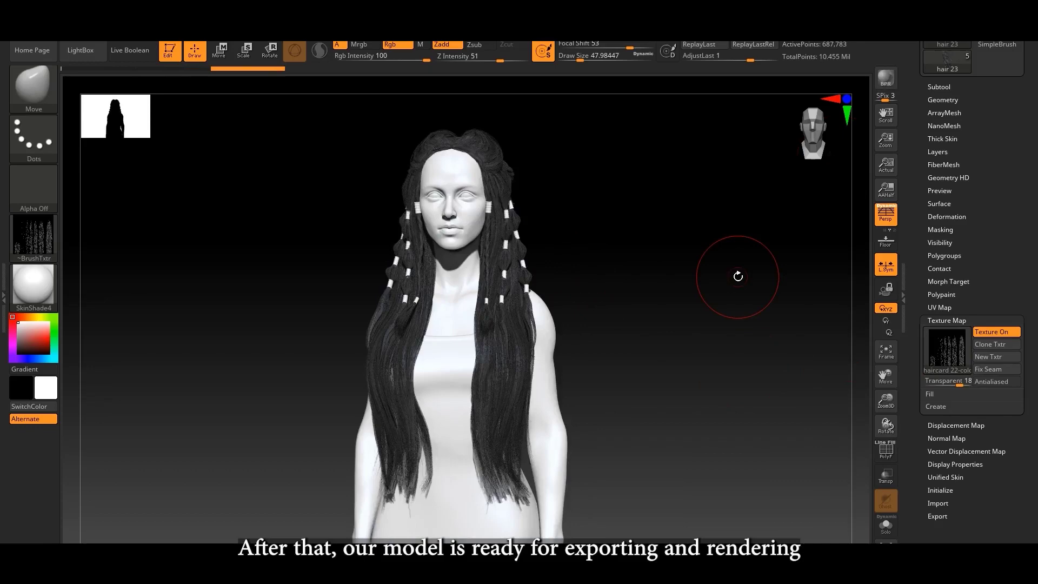
left_click_drag(607, 250, 634, 244)
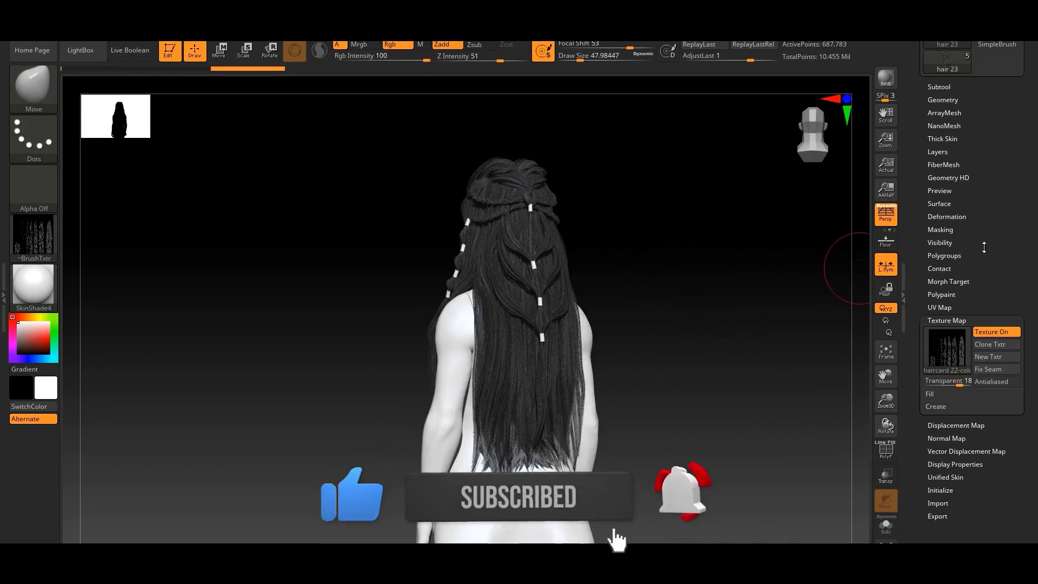
left_click_drag(675, 295, 730, 294)
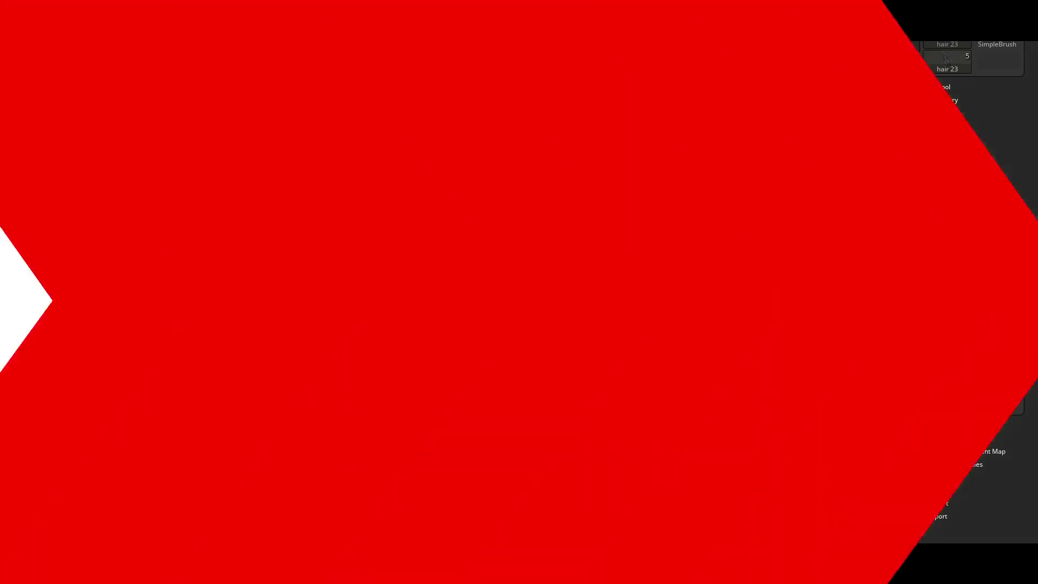